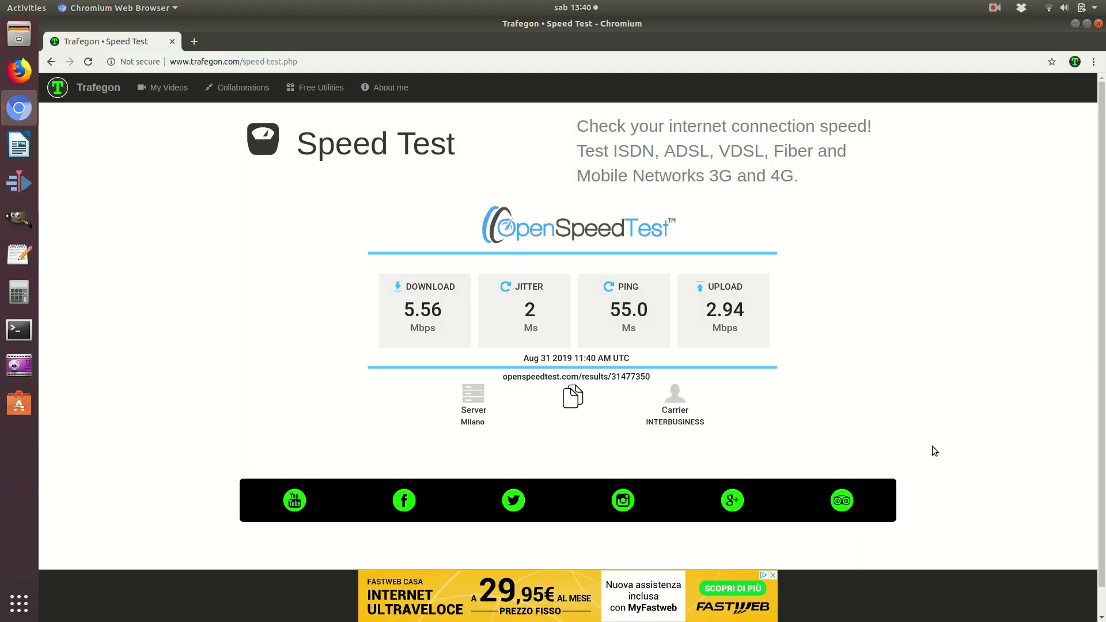
Step: Close the Chromium window showing the 5.56 Mbps speed test result
left_click(1099, 23)
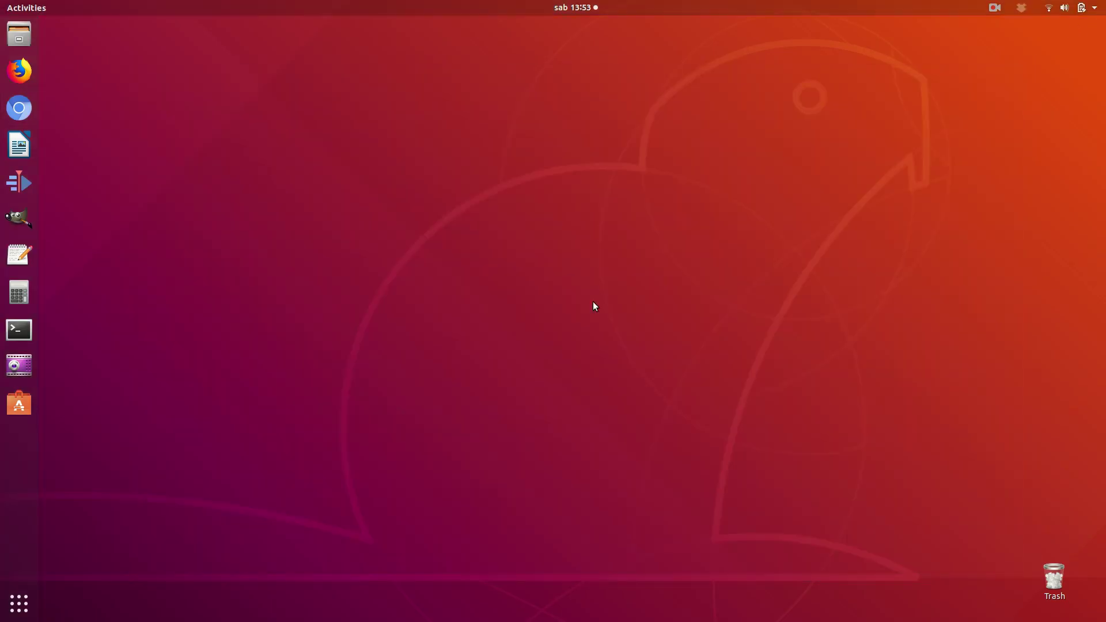
Step: Join the NETGEAR_EXT Wi-Fi network from the top-bar system menu and confirm the connection
left_click(1051, 8)
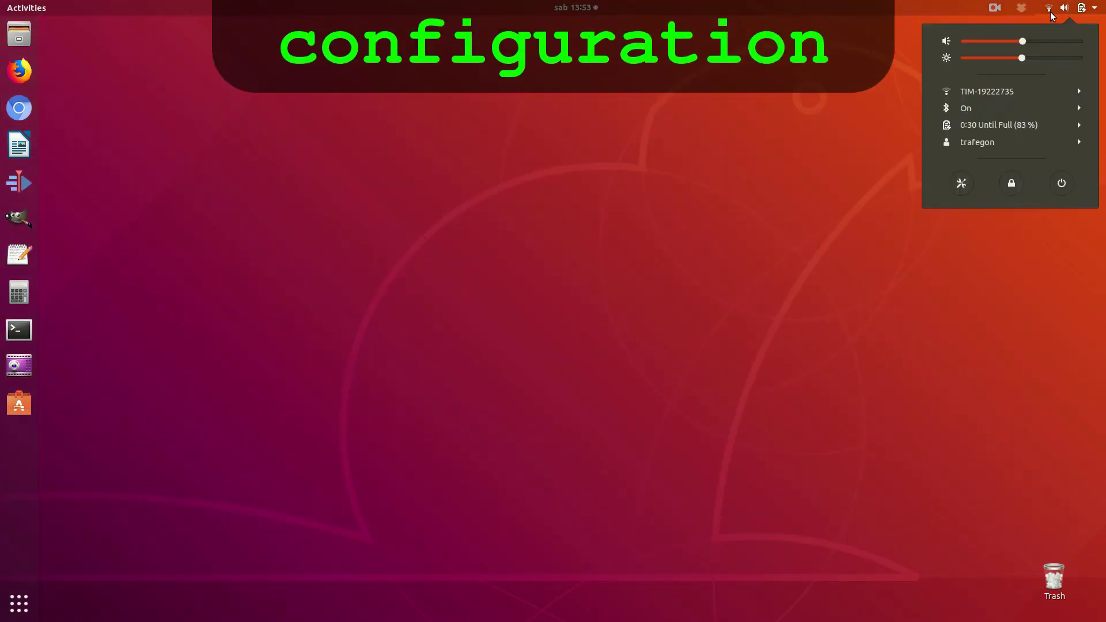
left_click(1045, 95)
left_click(1042, 107)
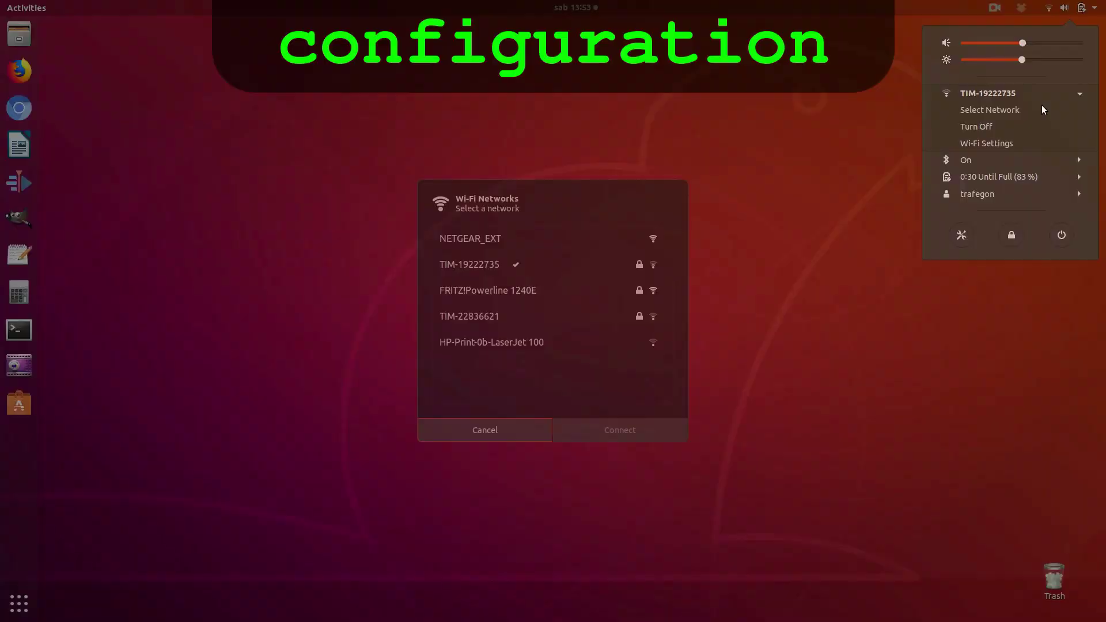
left_click(610, 240)
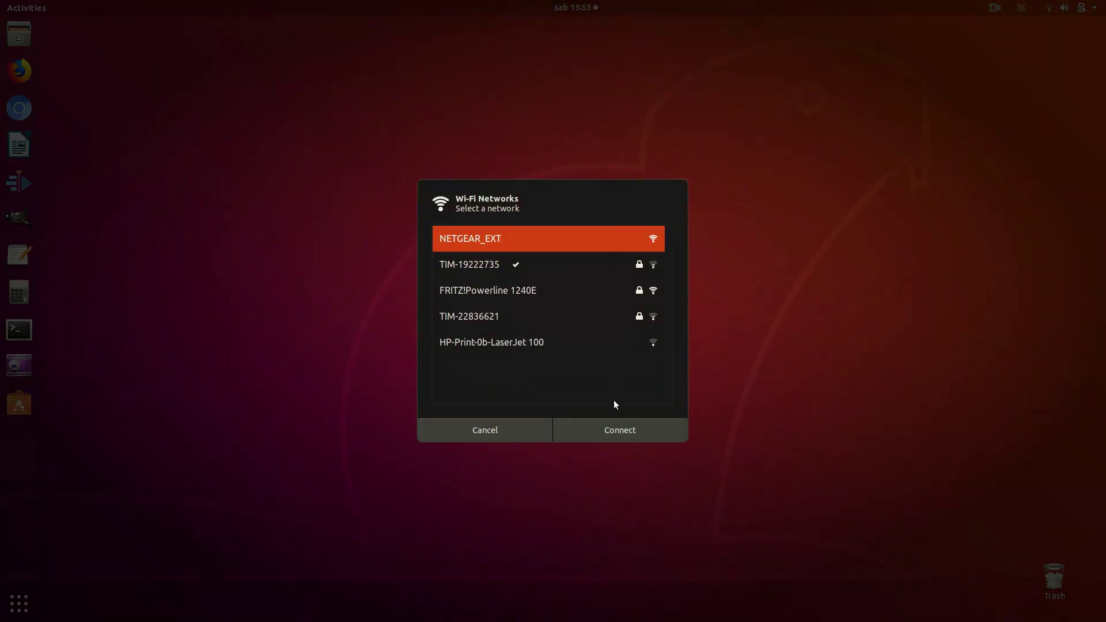
key("Escape")
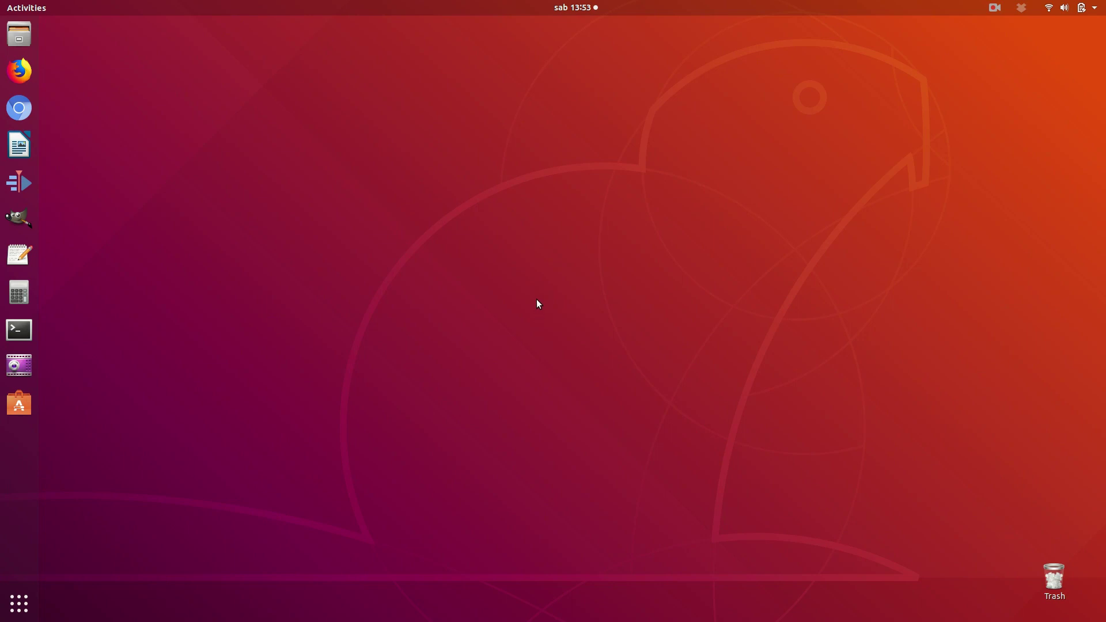
left_click(1050, 9)
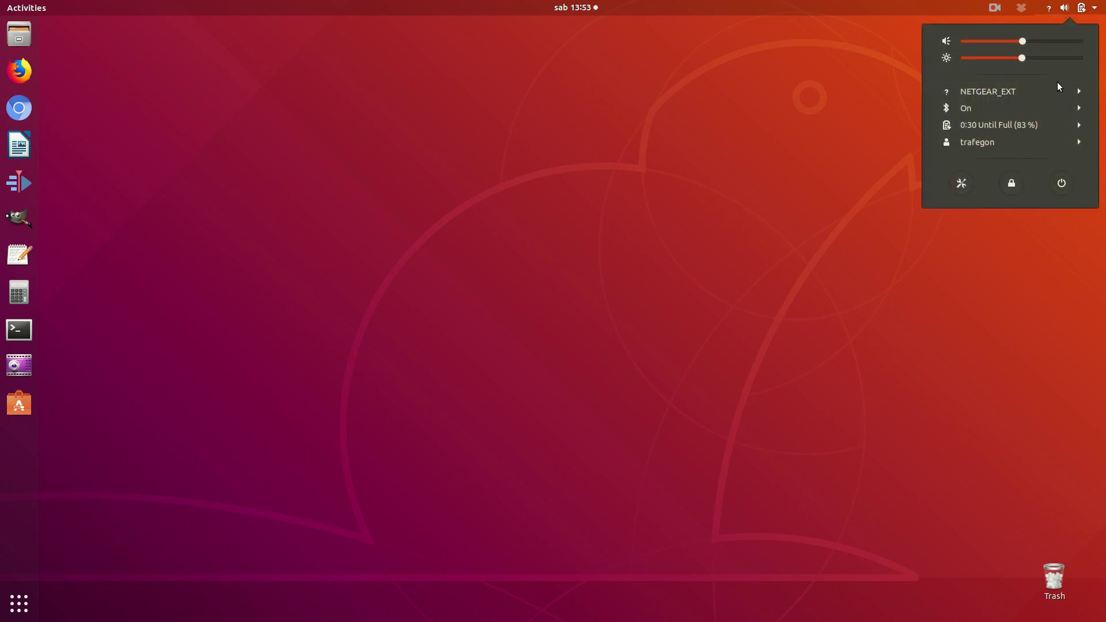
left_click(1059, 96)
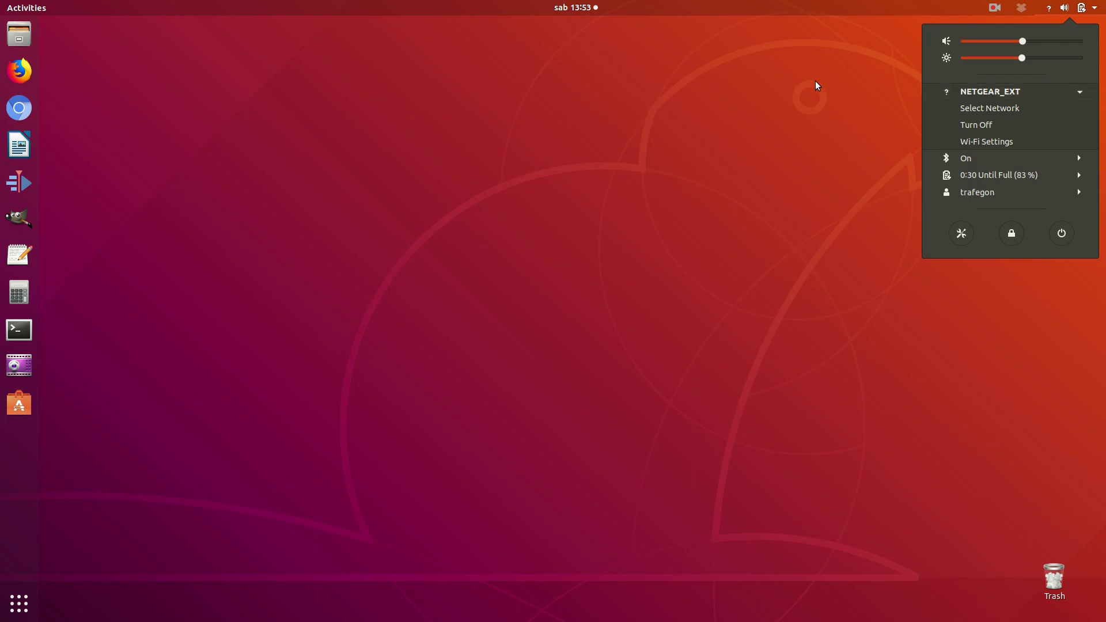
left_click(797, 81)
left_click(19, 107)
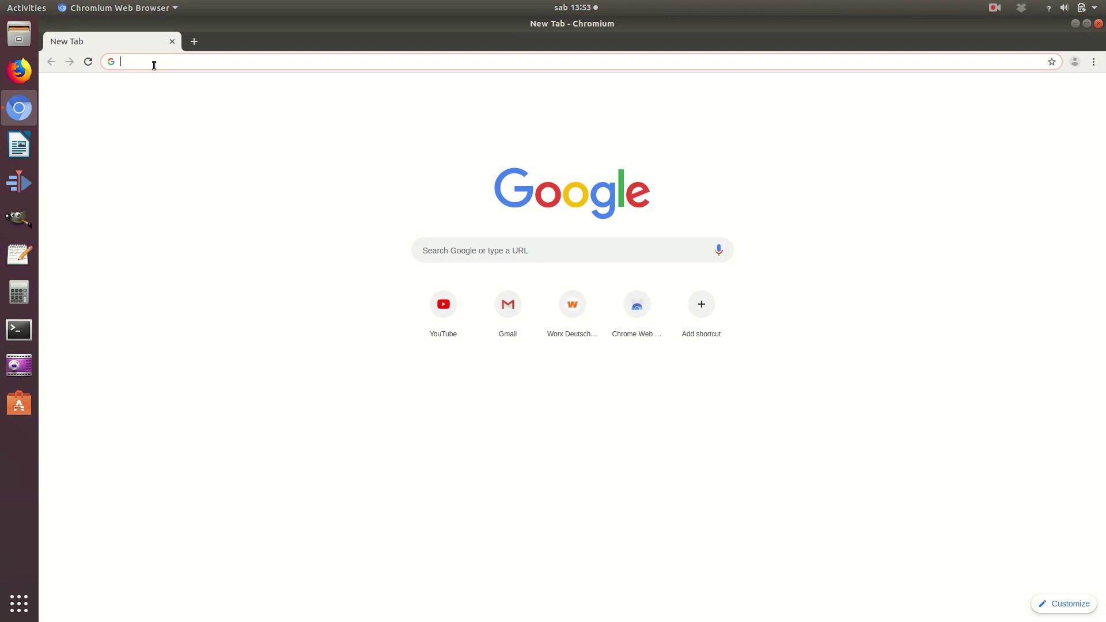
type("www.mywifi")
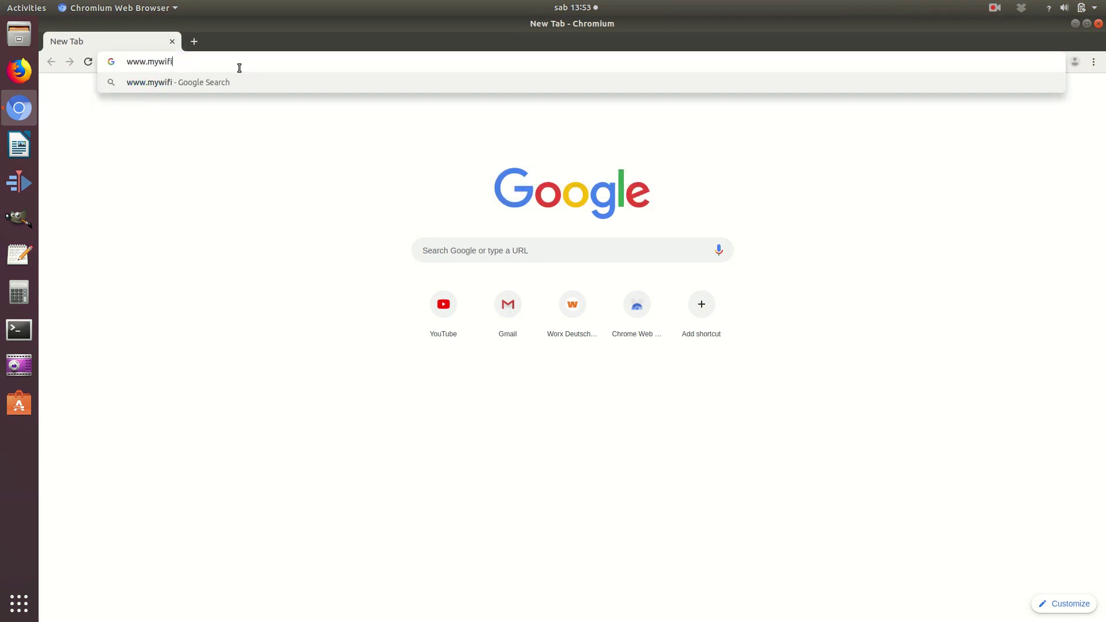
type("ext.net")
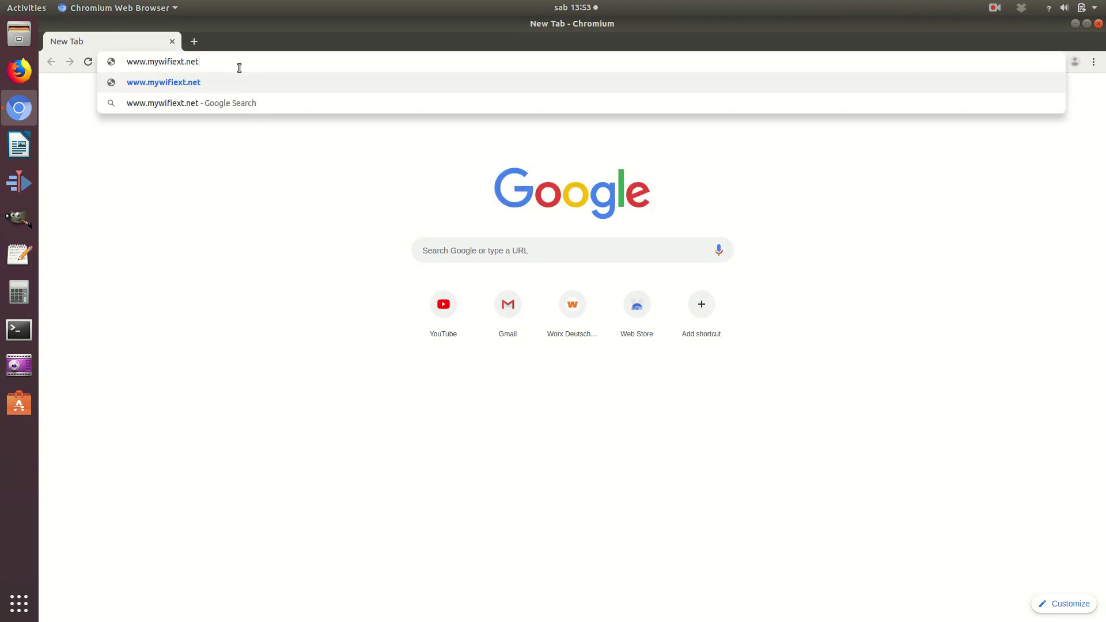
key("Return")
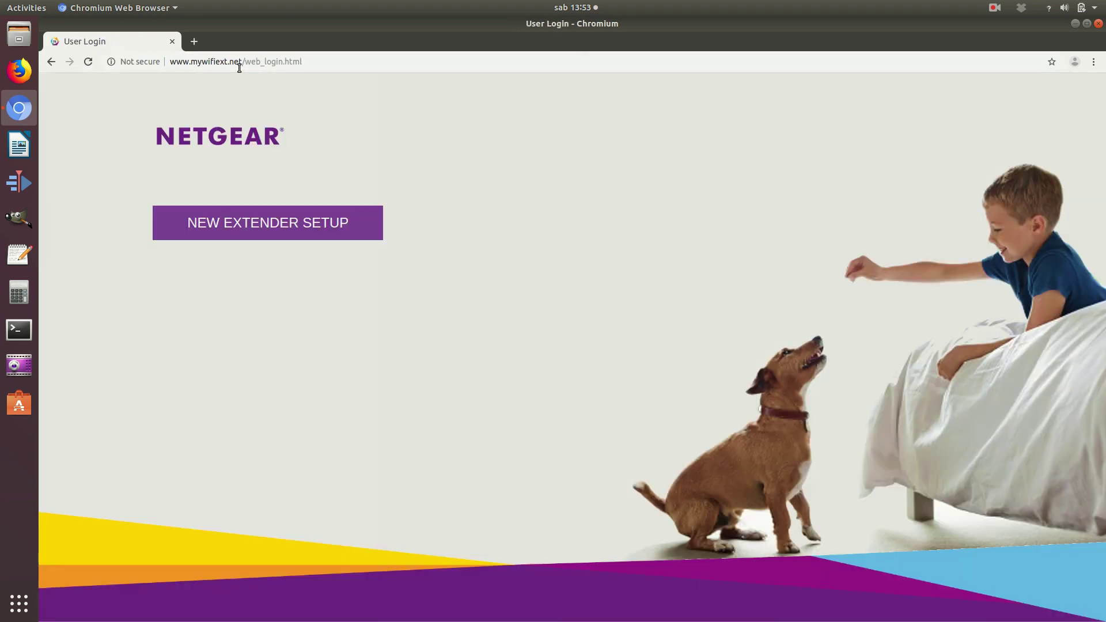
left_click(284, 223)
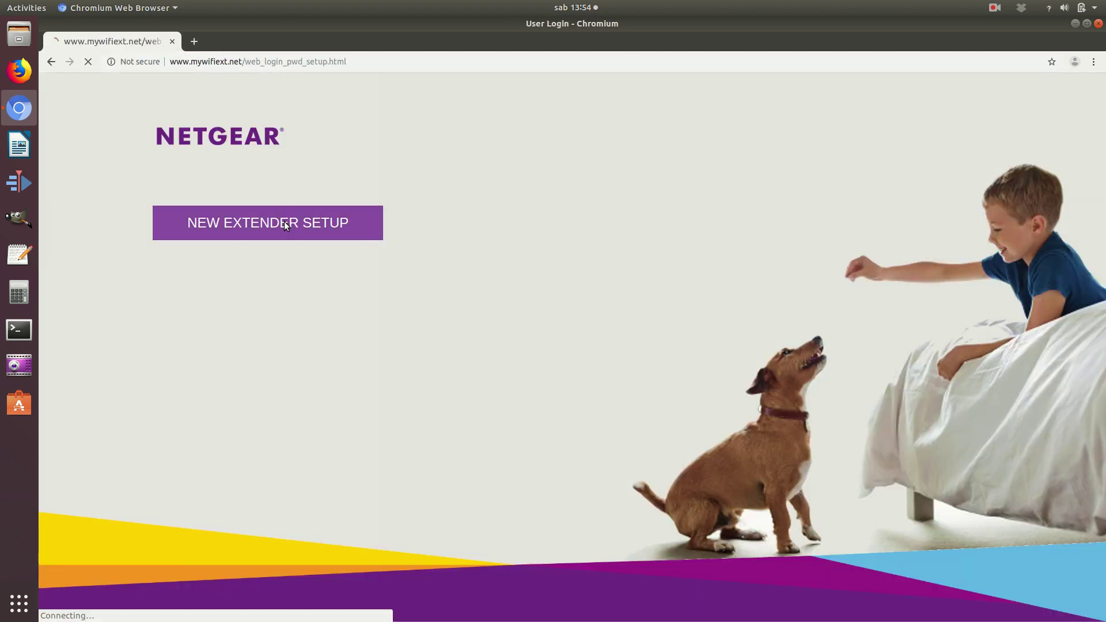
Step: Enter the account e-mail address and type the admin password twice
left_click(504, 178)
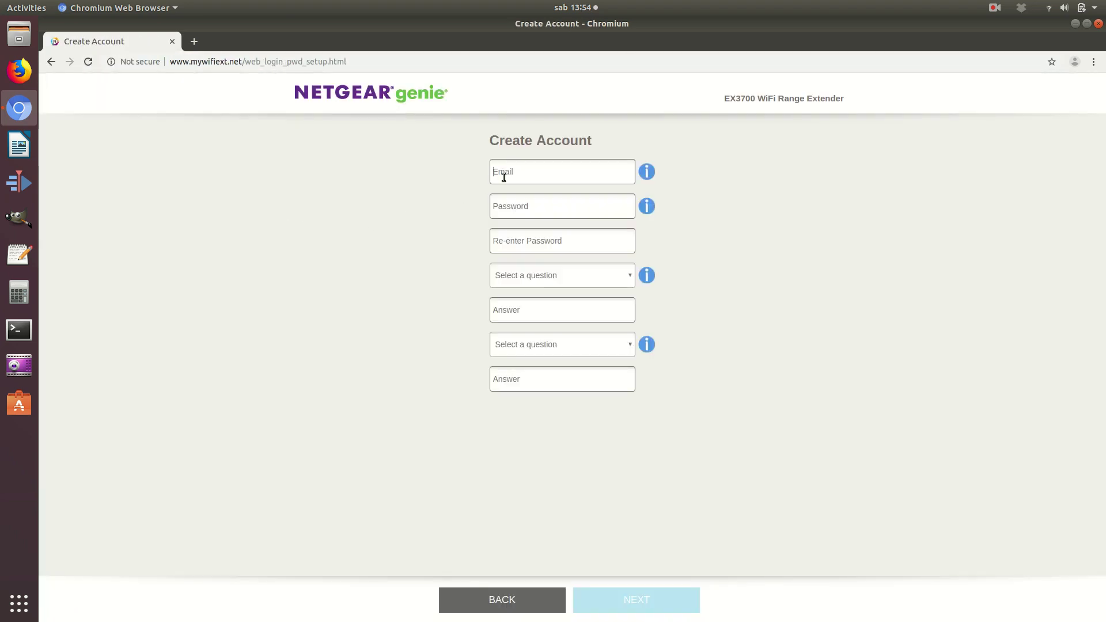
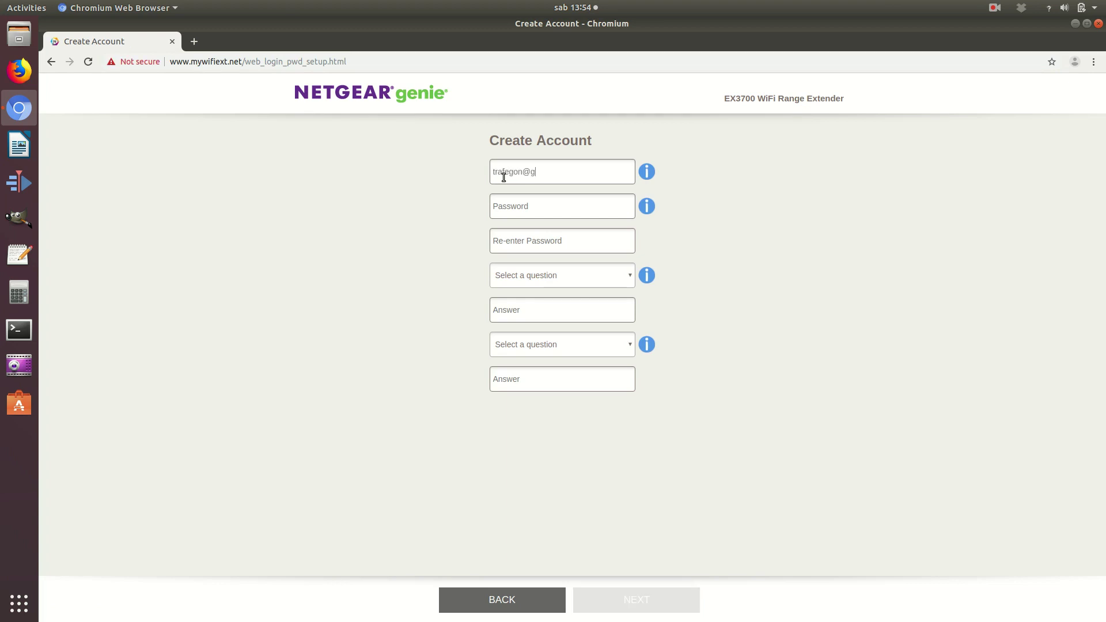
left_click(511, 207)
type("••••••••")
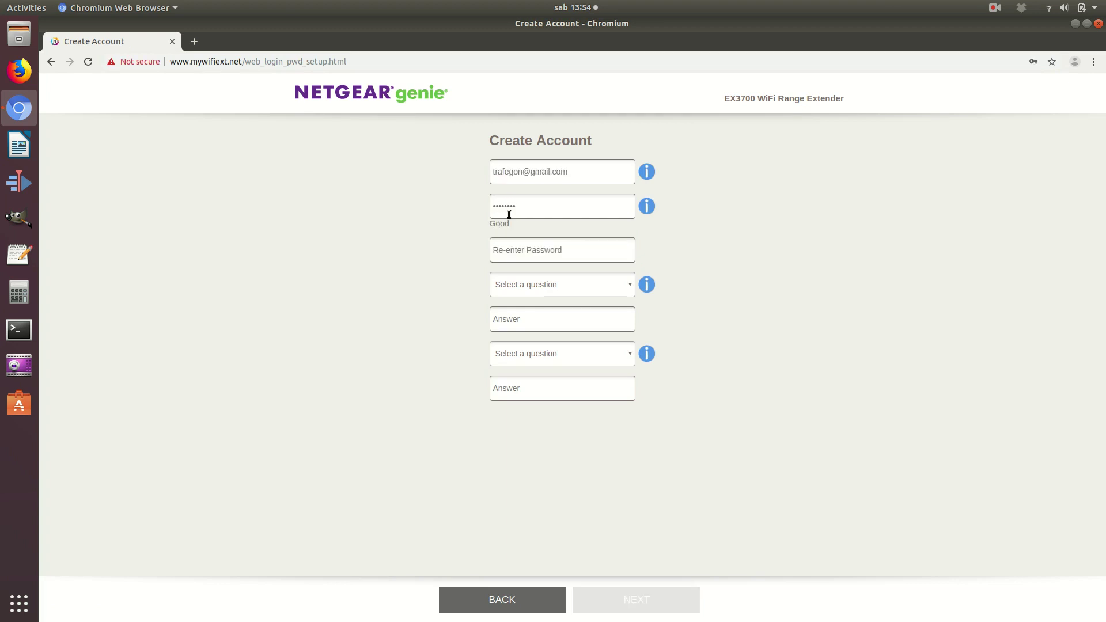
left_click(508, 257)
type("••••••••")
Step: Choose two security questions, answer both, and submit the account details
left_click(518, 284)
left_click(517, 312)
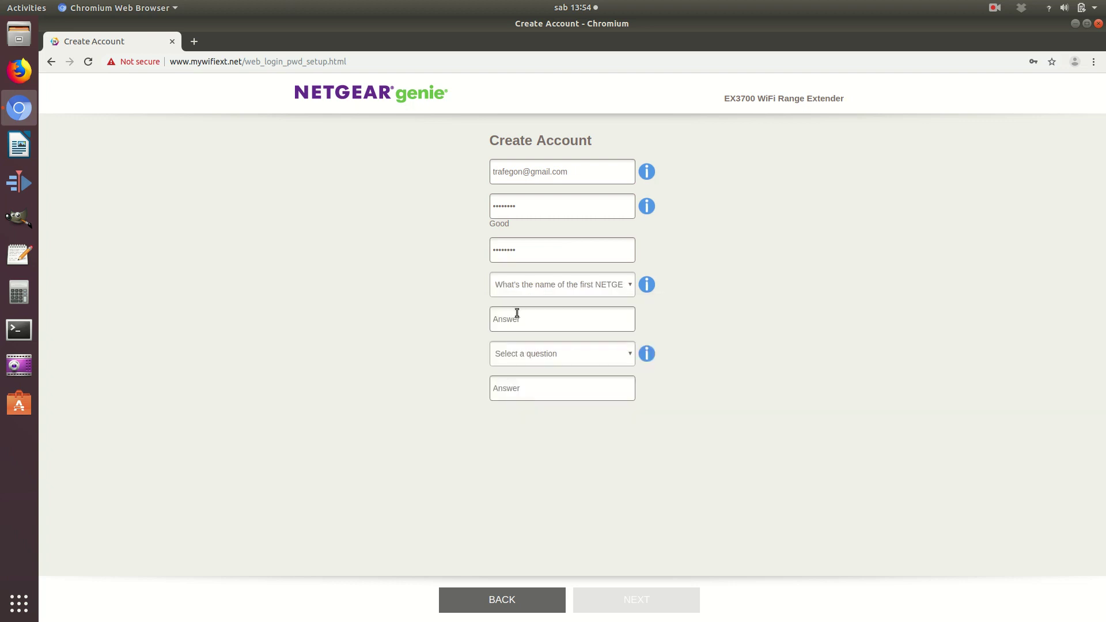
left_click(520, 316)
left_click(520, 354)
left_click(520, 379)
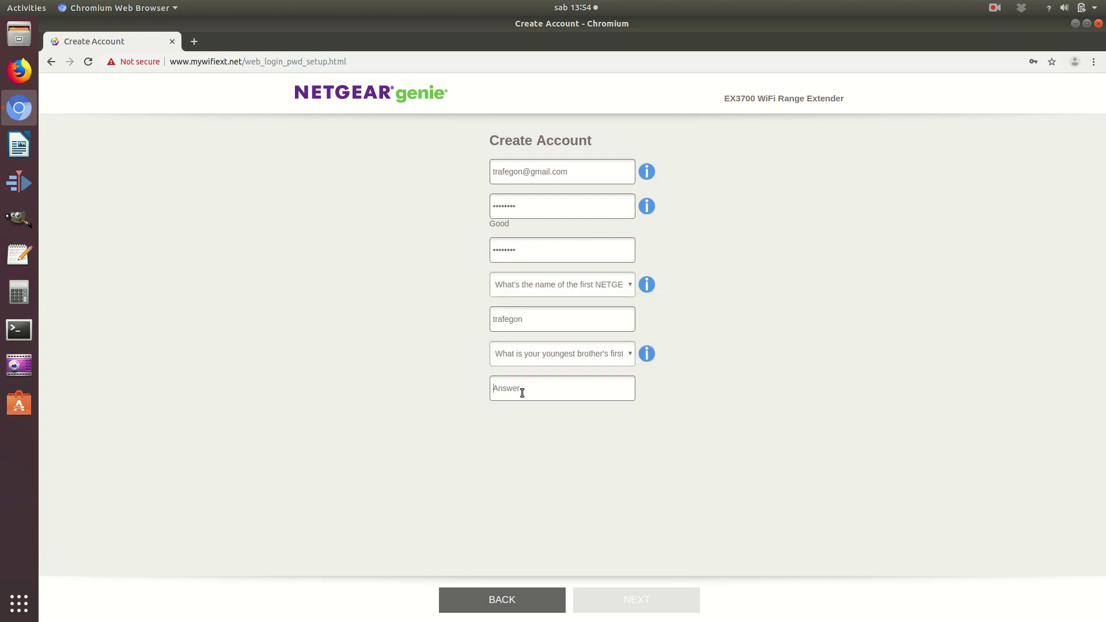
left_click(521, 390)
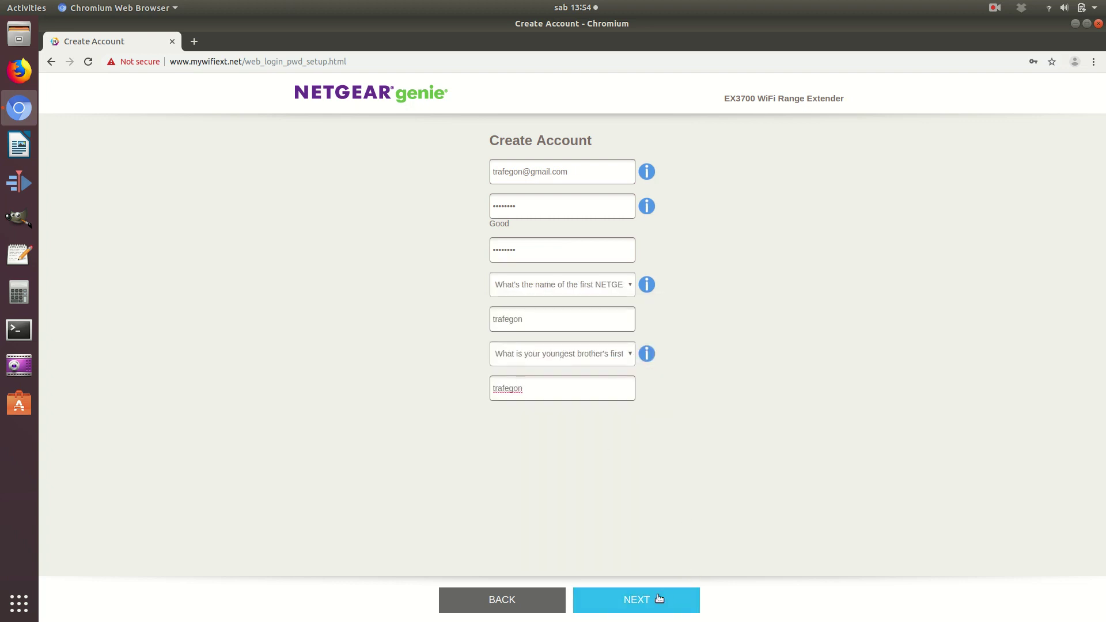
left_click(659, 599)
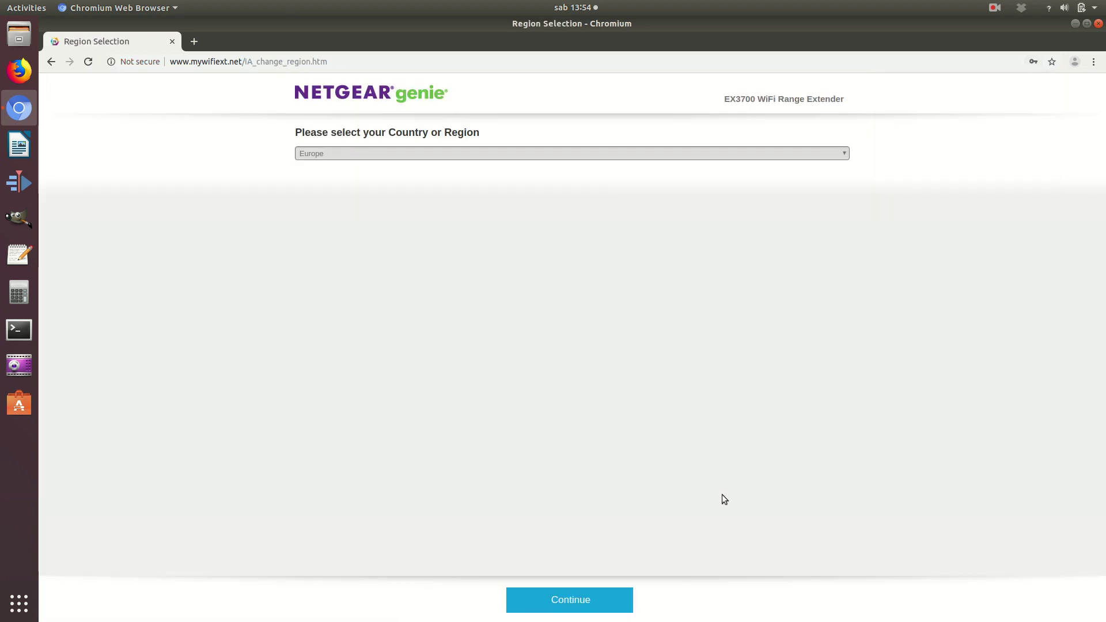
Step: Keep Europe as the region, continue, and choose WiFi Range Extender mode
left_click(845, 152)
left_click(844, 152)
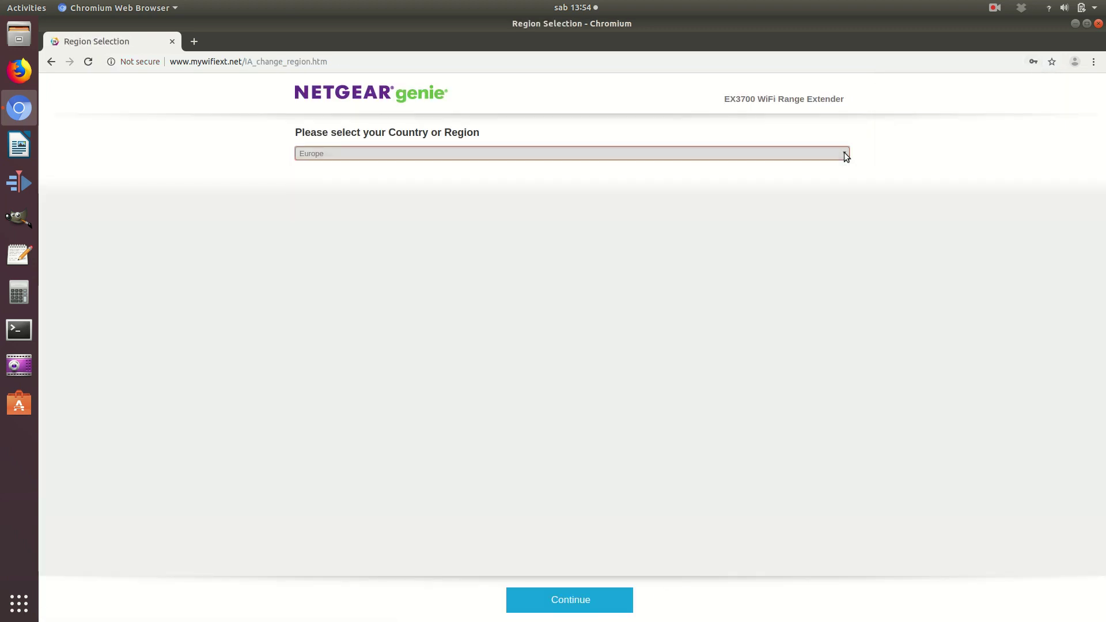
left_click(581, 593)
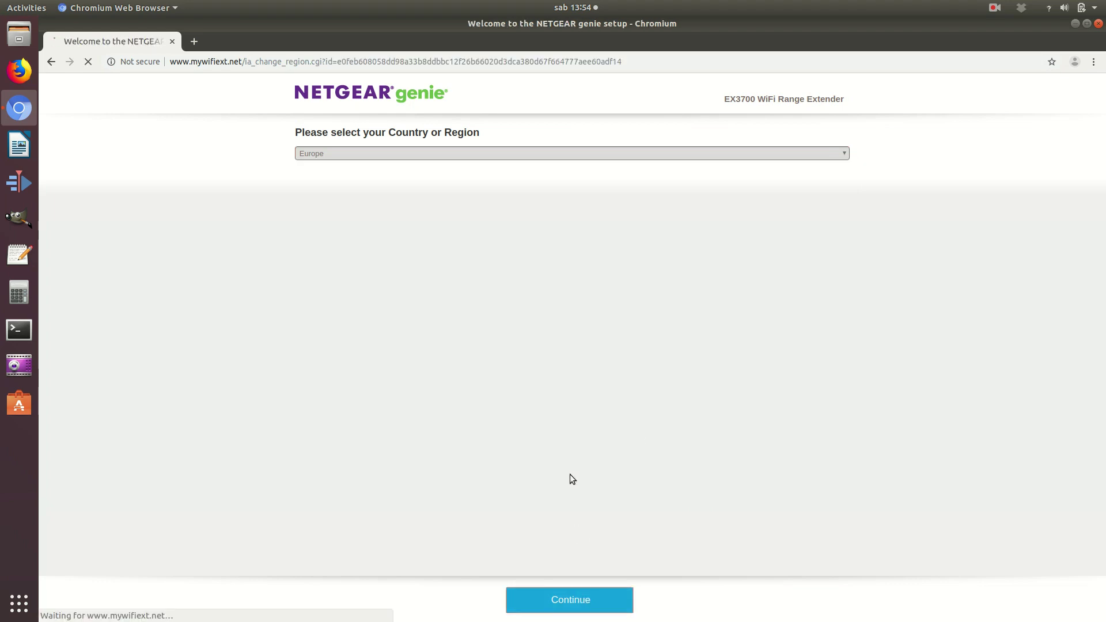
left_click(484, 242)
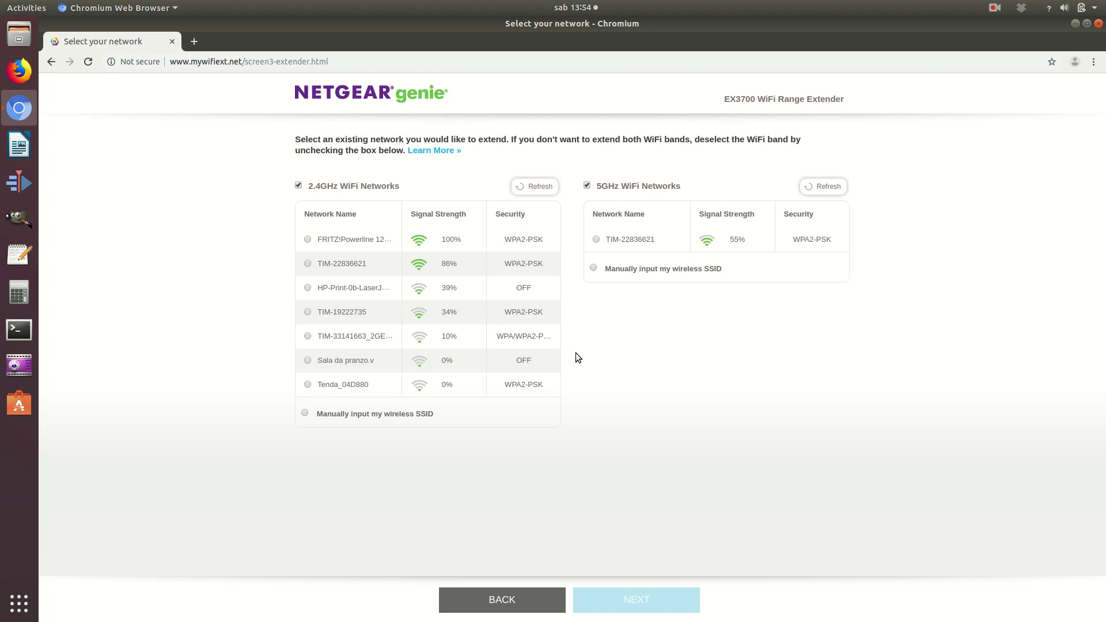
Step: Deselect 5GHz networks, pick 2.4GHz TIM-19222735, and enter its network key
left_click(587, 185)
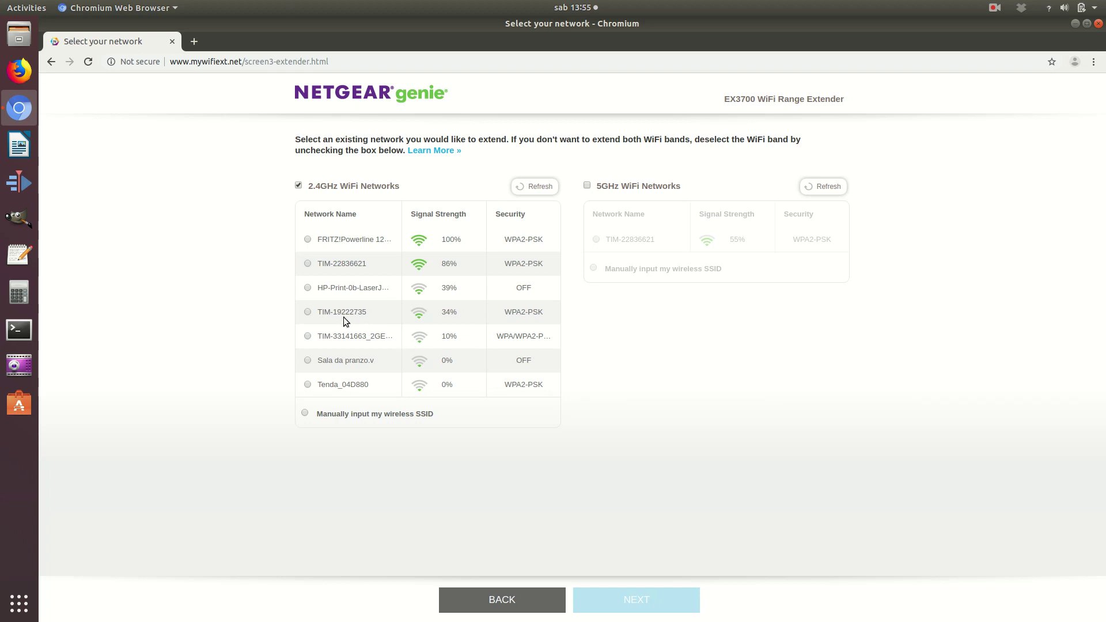
left_click(308, 312)
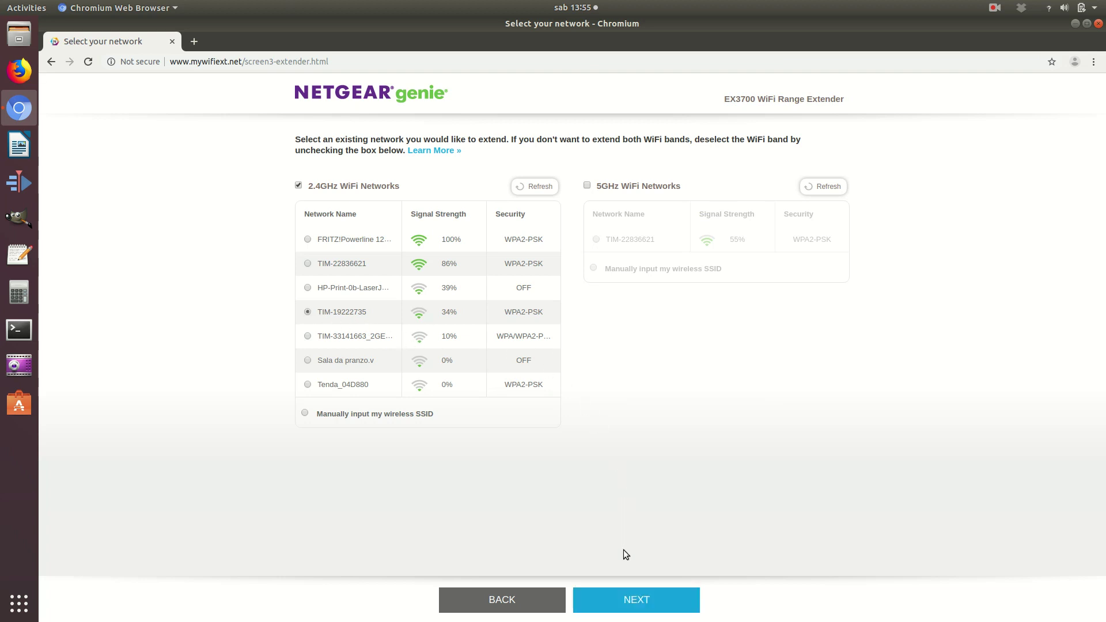
left_click(620, 600)
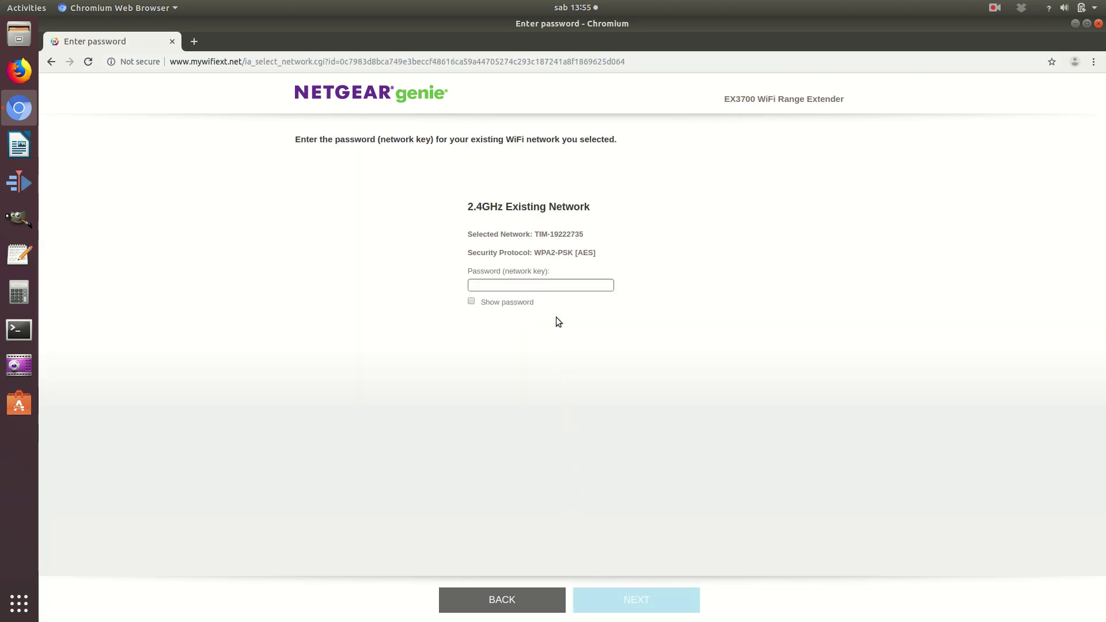
left_click(557, 284)
type("••••••")
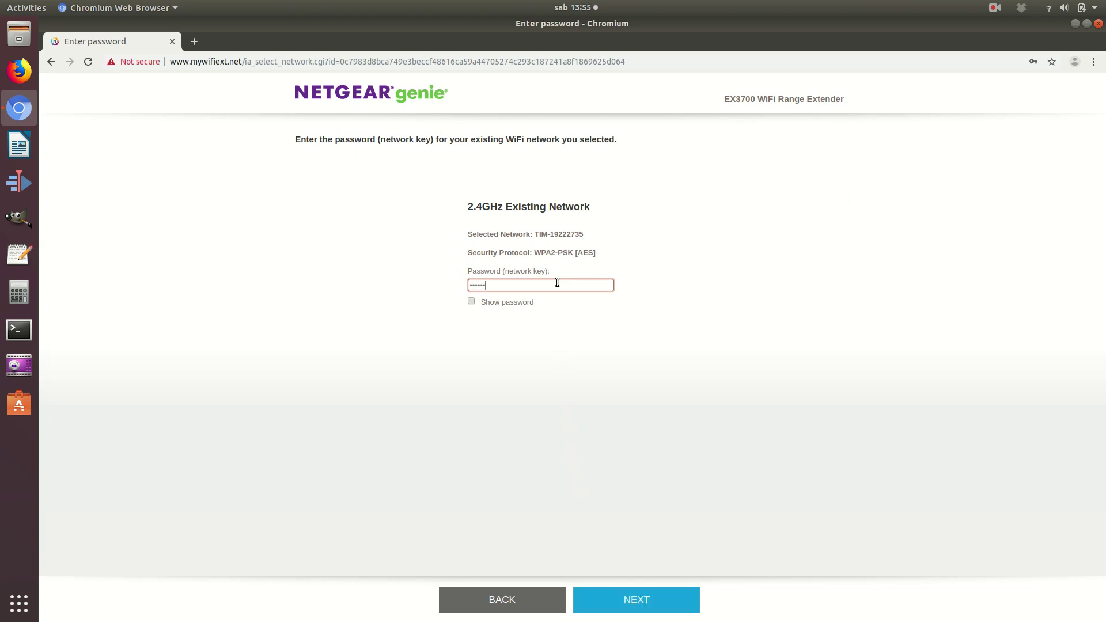
type("•••••••••••••••••••")
Step: Rename the 2.4GHz network to netgear_ext with its own WPA2-PSK [AES] password
left_click(636, 599)
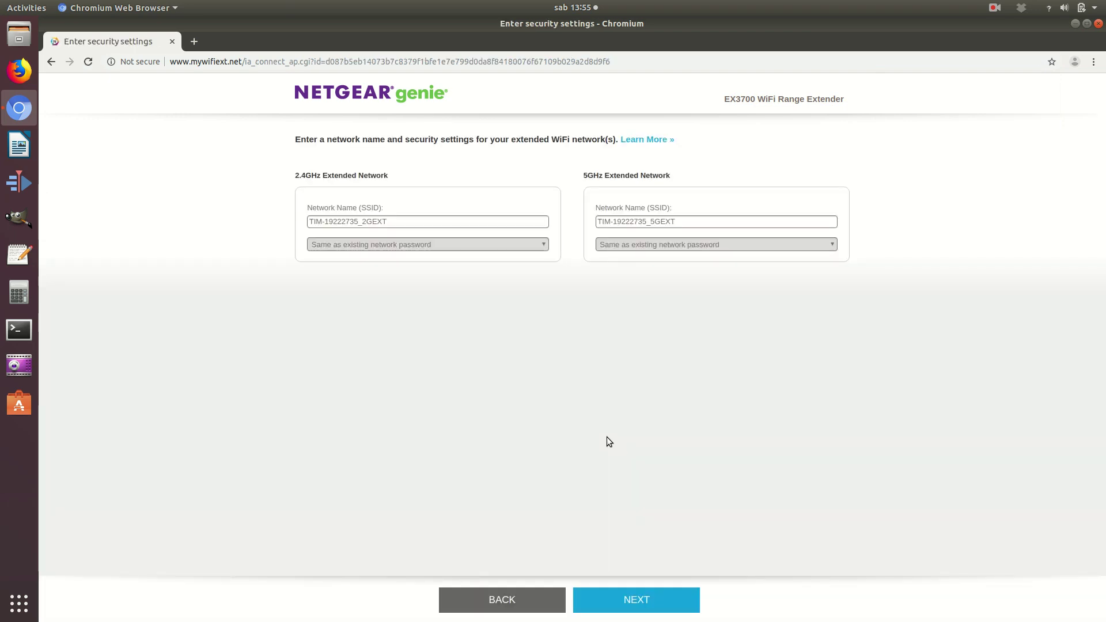
left_click(406, 222)
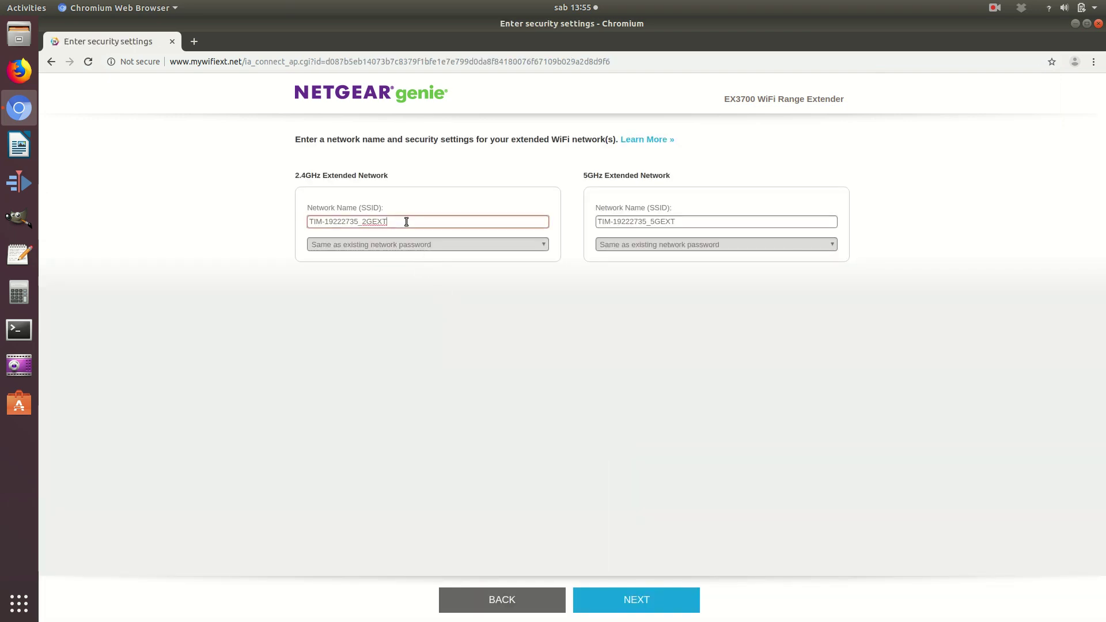
key("ctrl+a")
type("netge")
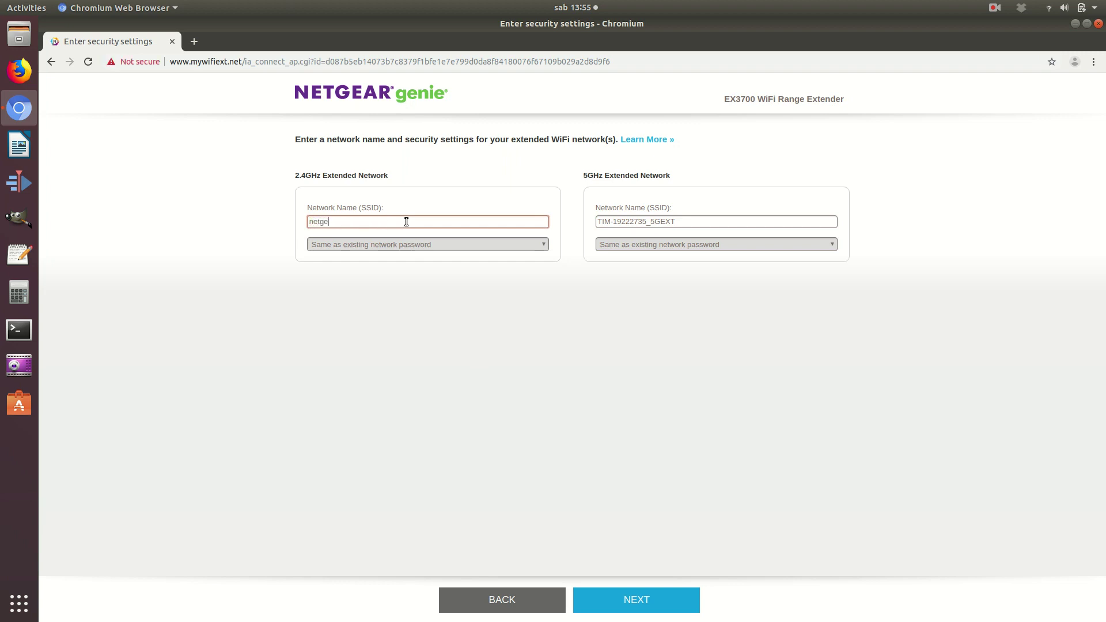
type("ar_ext")
left_click(470, 243)
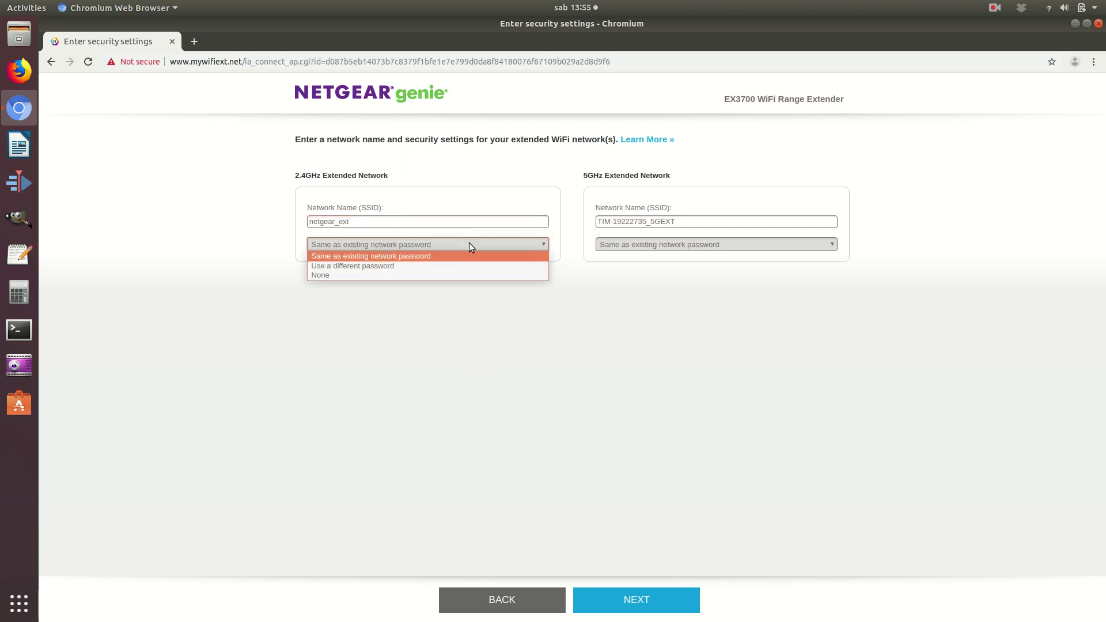
left_click(411, 265)
left_click(402, 269)
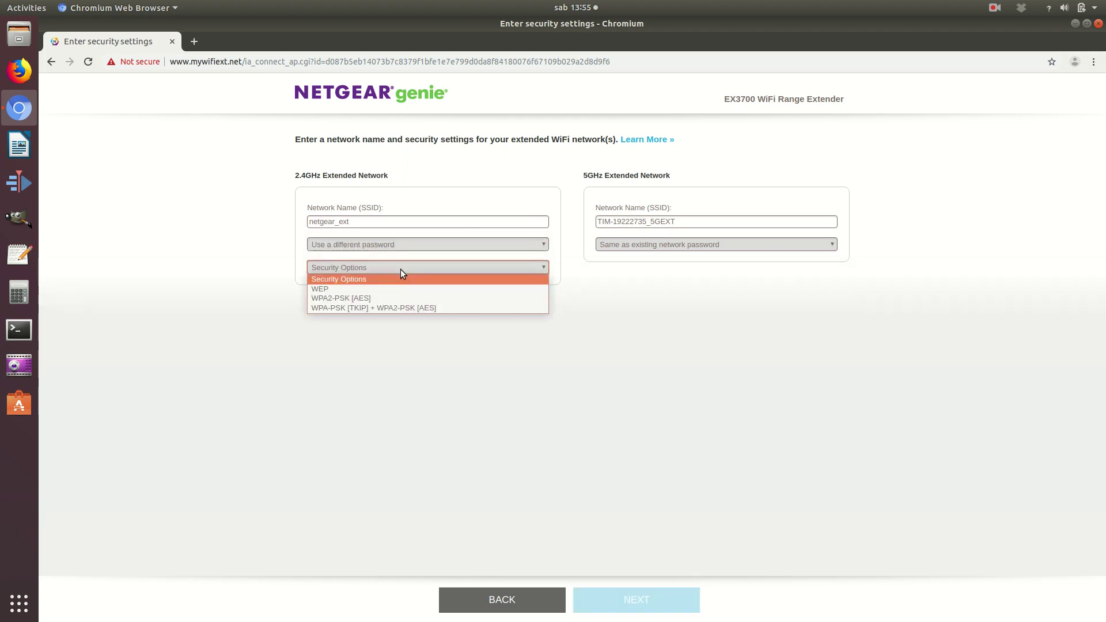
left_click(389, 296)
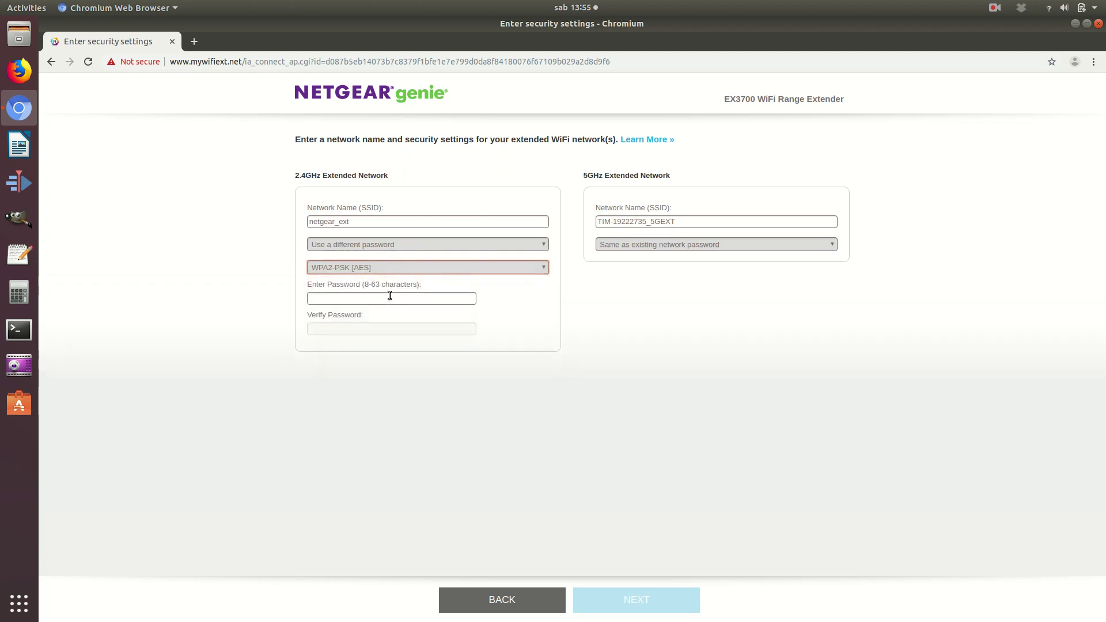
left_click(385, 295)
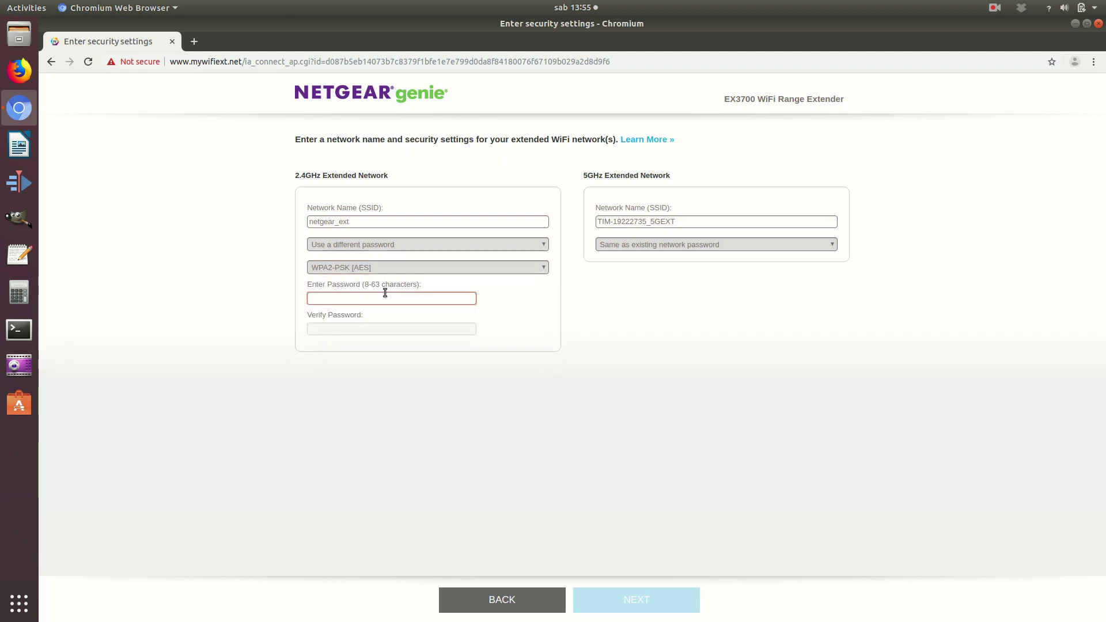
type("••••••••")
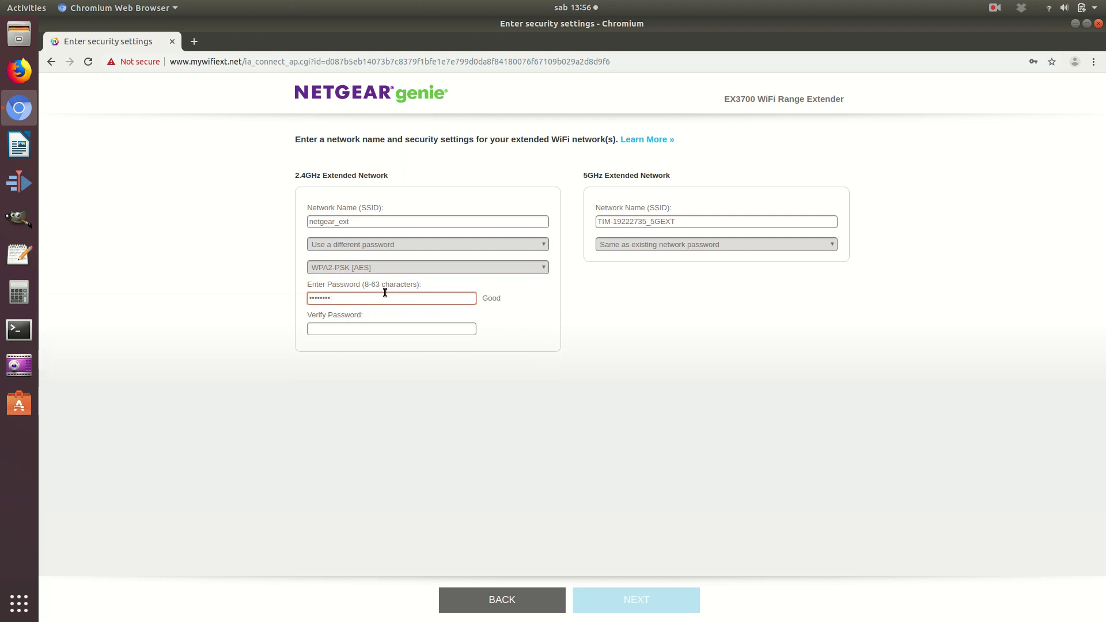
Step: Give the 5GHz TIM-19222735_5GEXT network its own WPA2-PSK [AES] password
left_click(668, 242)
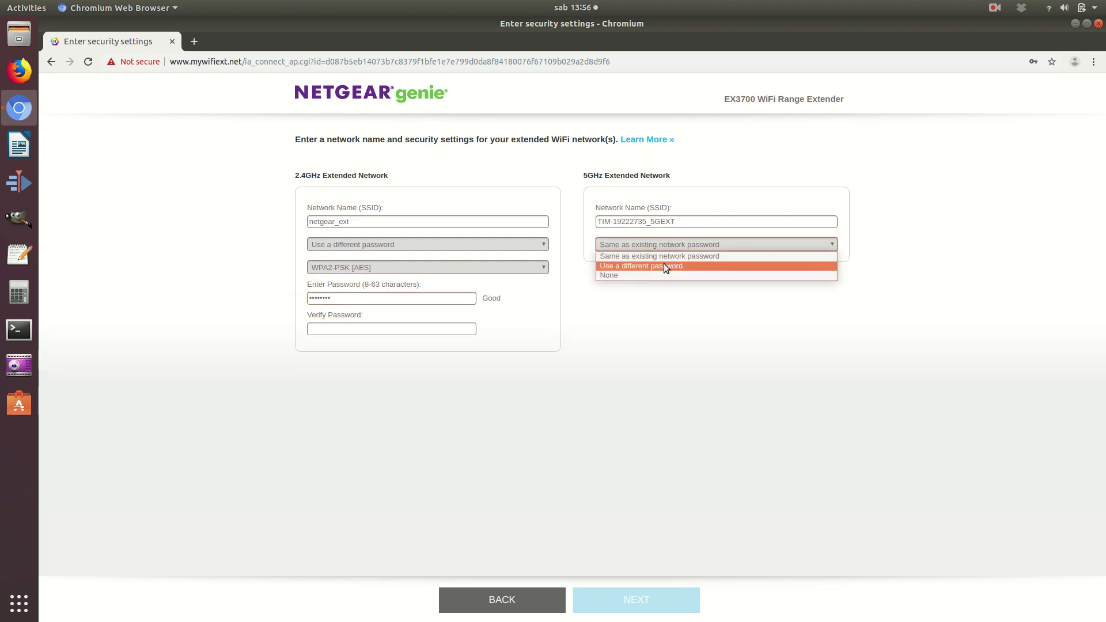
left_click(664, 265)
left_click(664, 266)
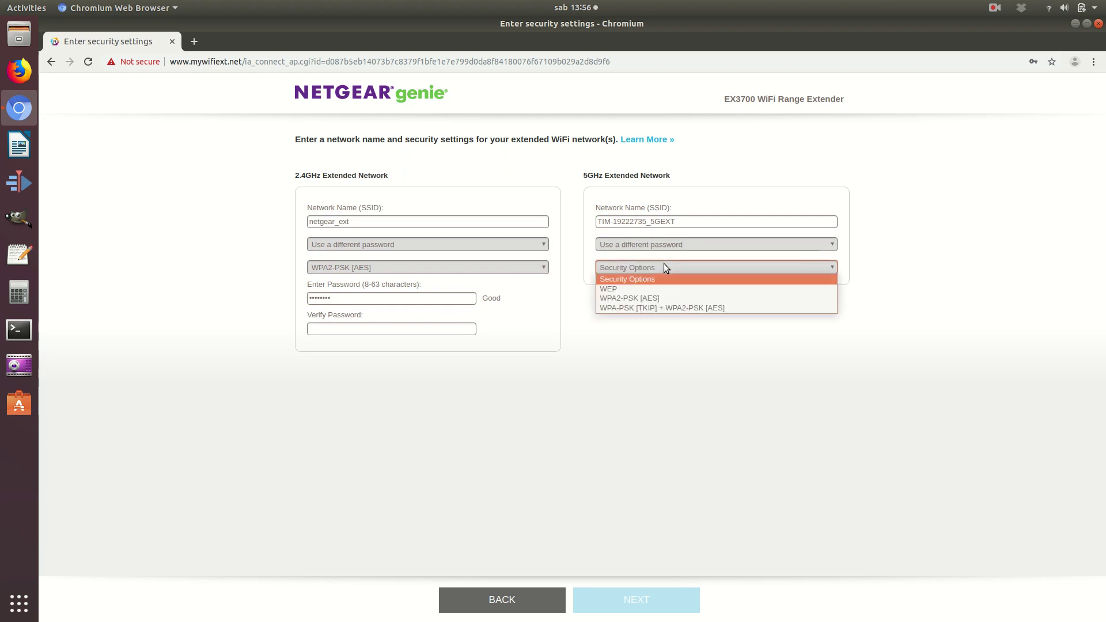
left_click(659, 298)
left_click(654, 301)
type("********")
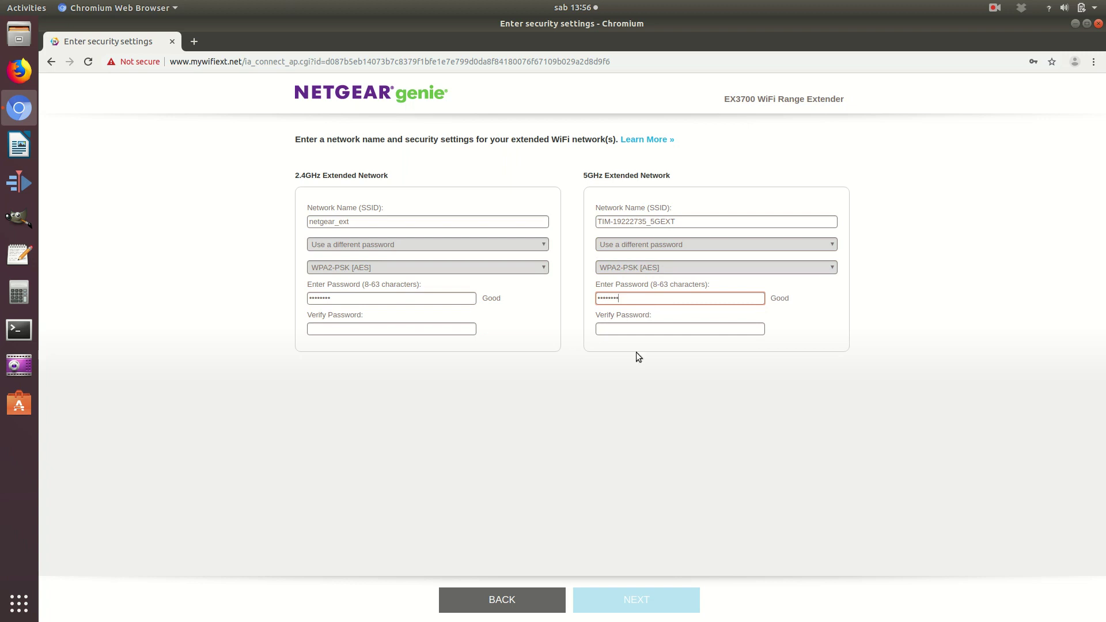
left_click(615, 396)
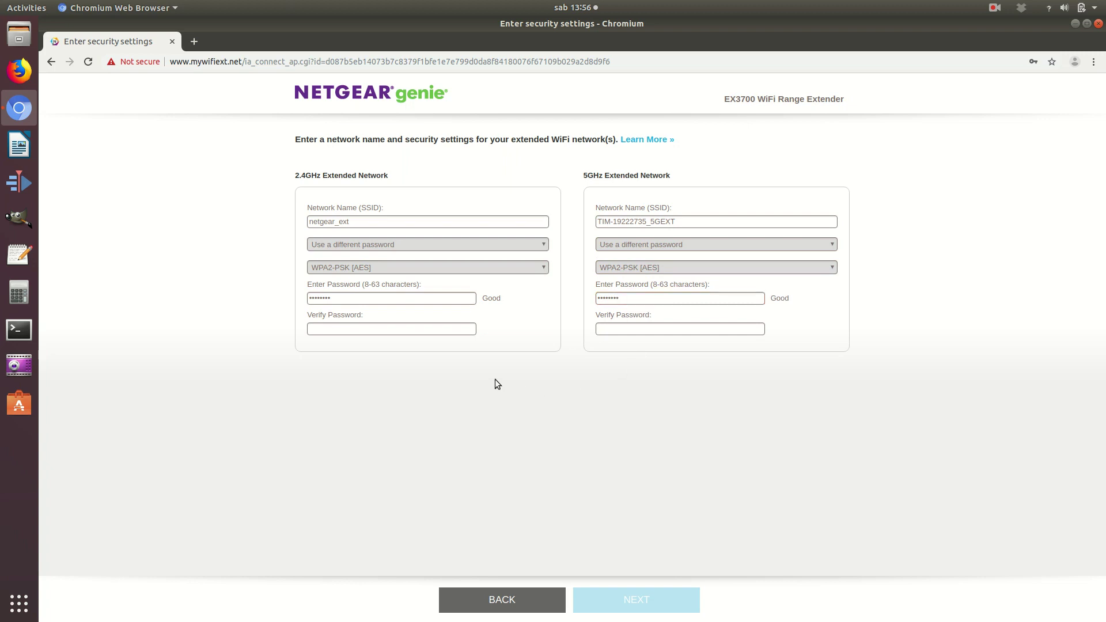
Step: Re-enter the passwords in both the 2.4GHz and 5GHz verify fields
left_click(400, 332)
type("********")
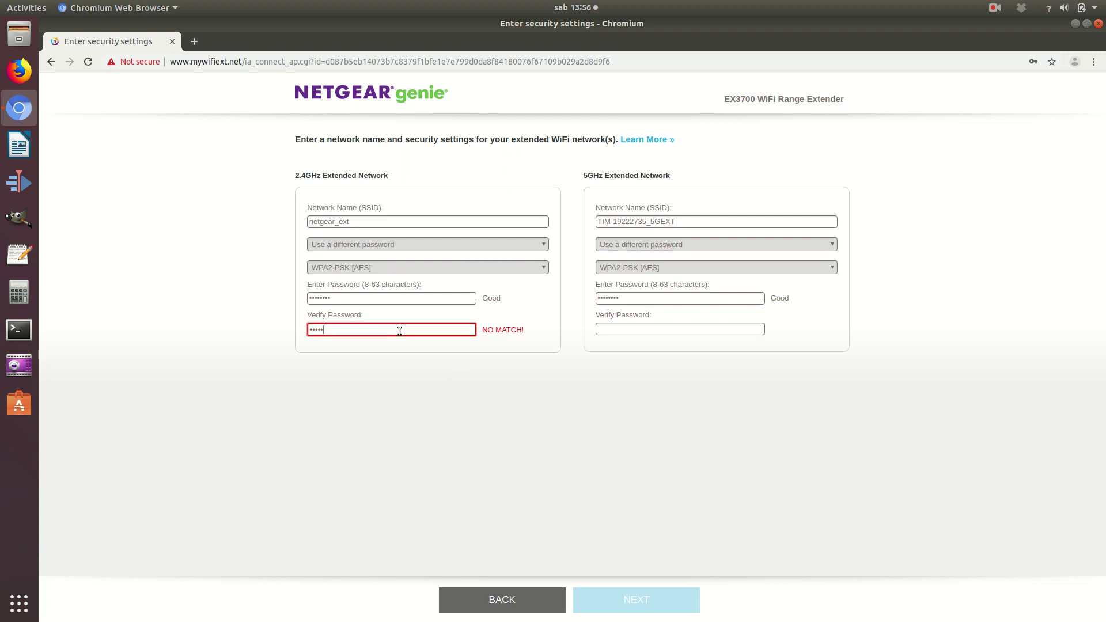
left_click(605, 329)
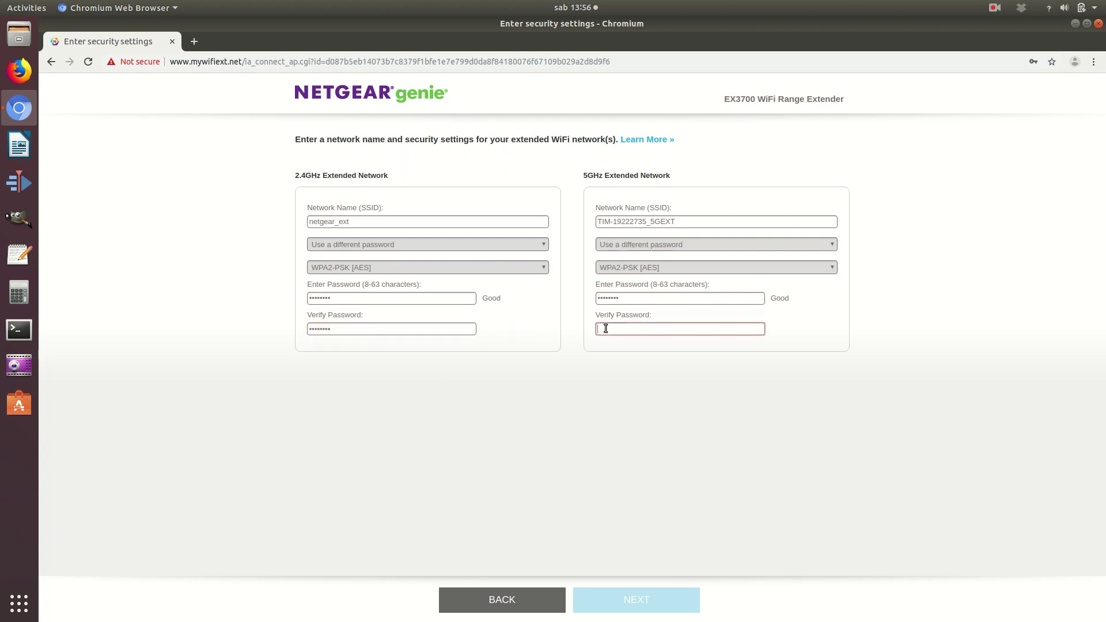
type("********")
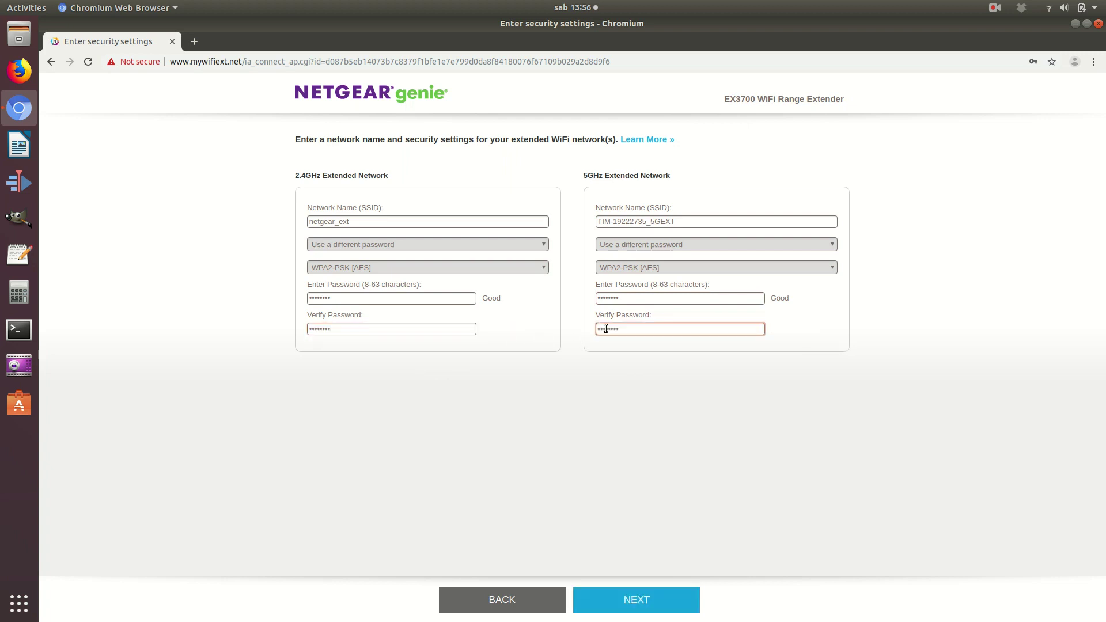
left_click(587, 400)
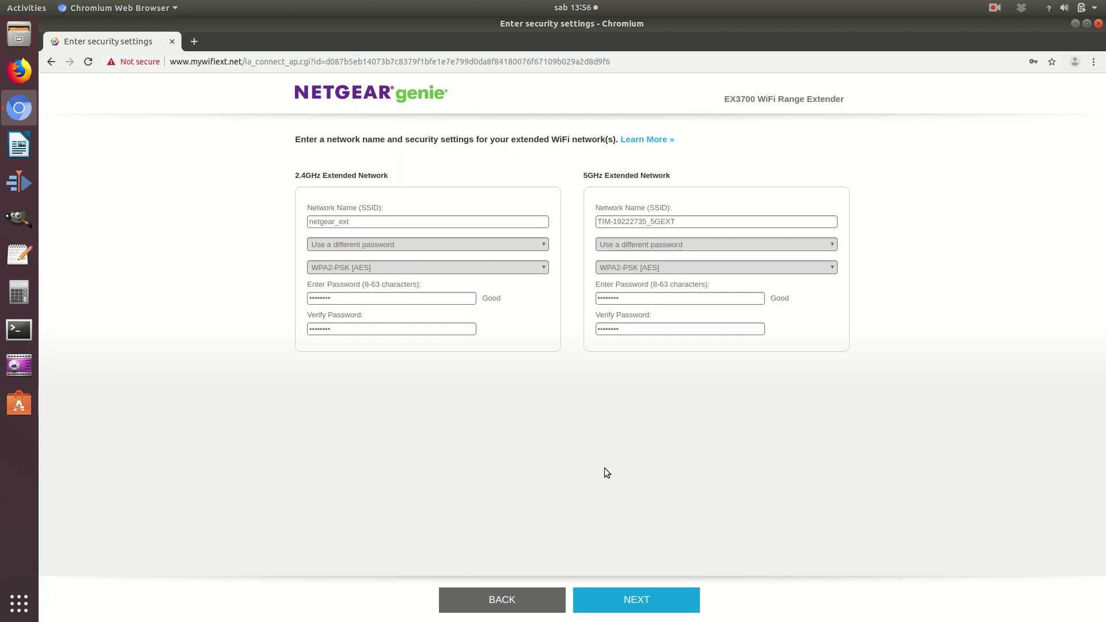
Step: Apply the netgear_ext and TIM-19222735_5GEXT settings and wait for the Configuring the Extender page
left_click(613, 598)
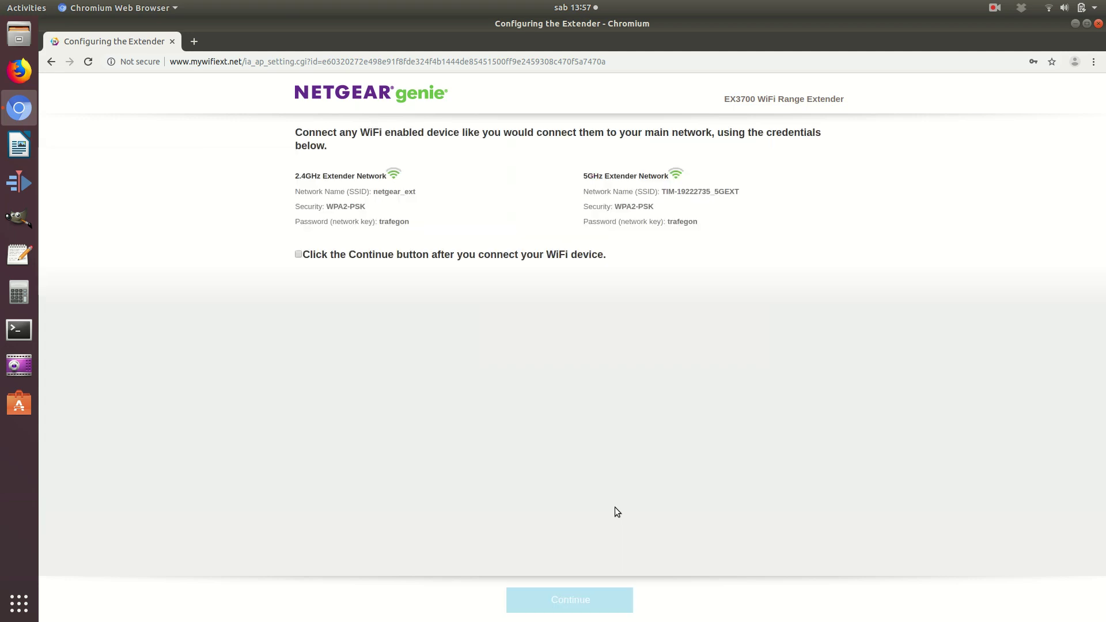
Step: Select netgear_ext in the Wi-Fi network list and connect with its password
left_click(1066, 8)
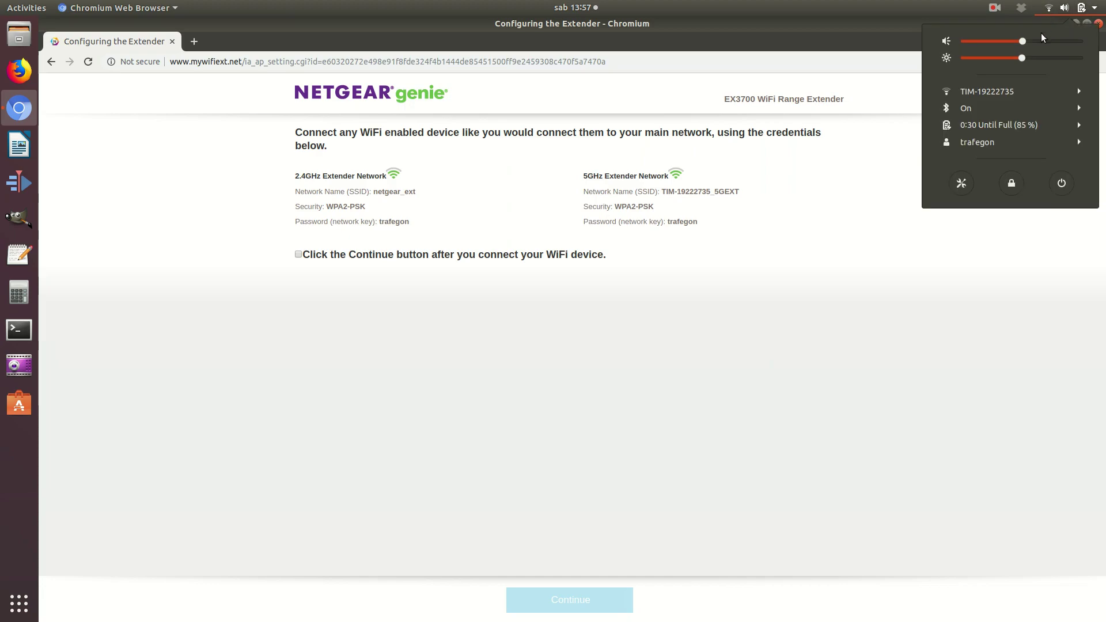
left_click(1032, 92)
left_click(1028, 109)
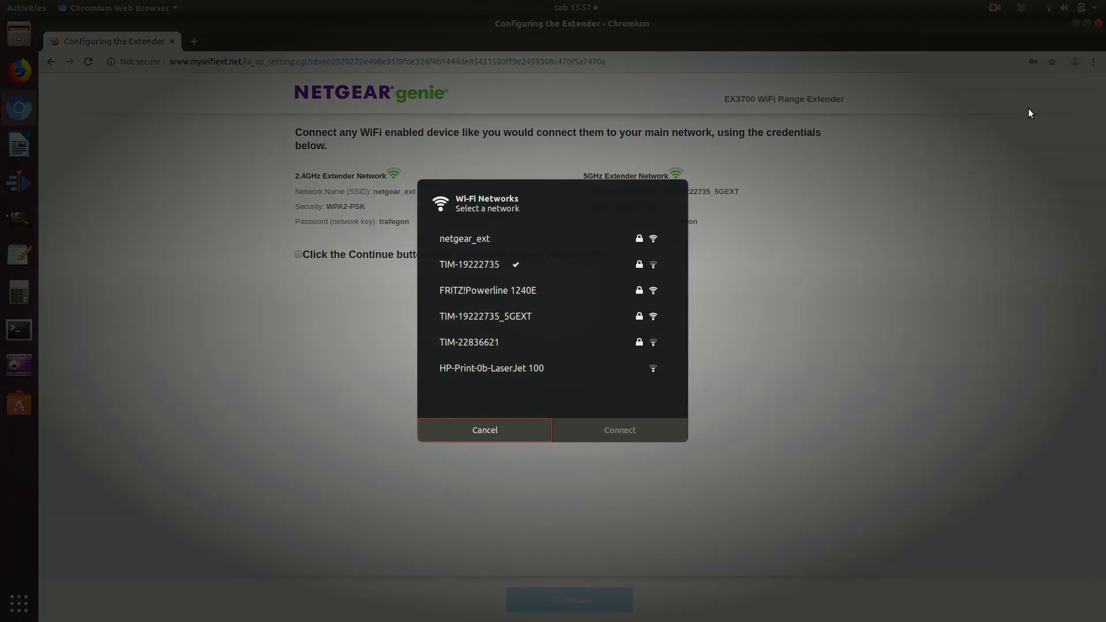
left_click(517, 242)
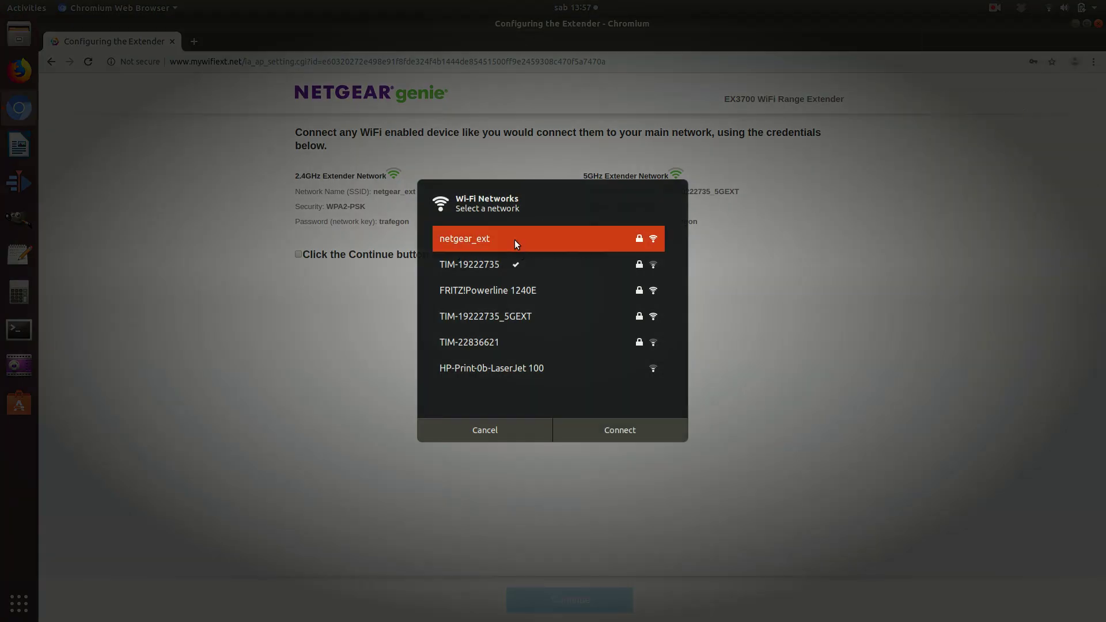
left_click(634, 436)
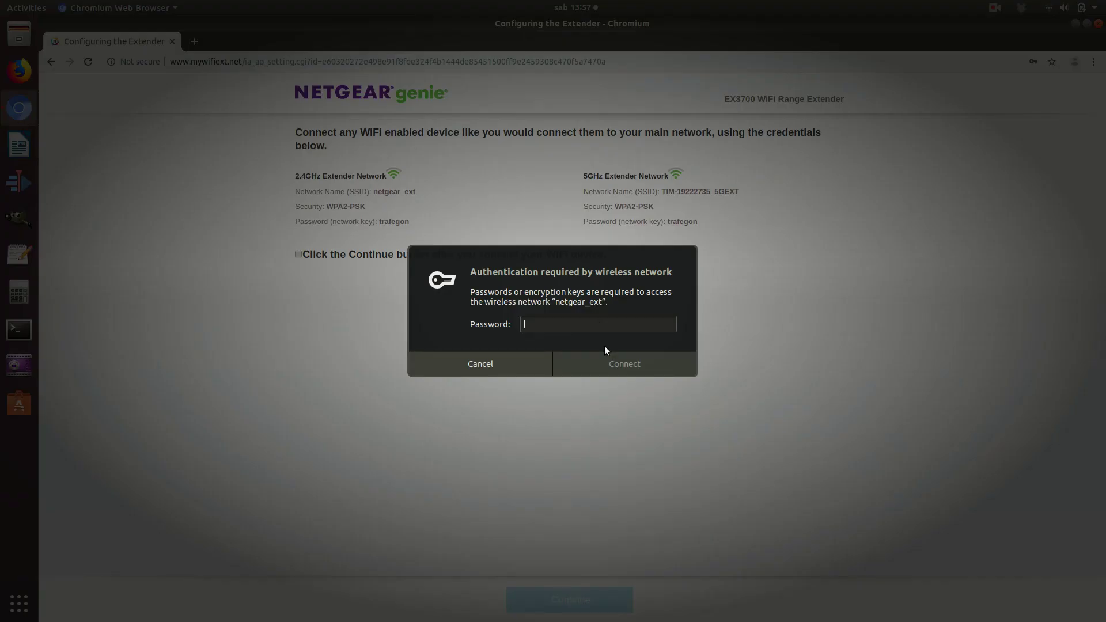
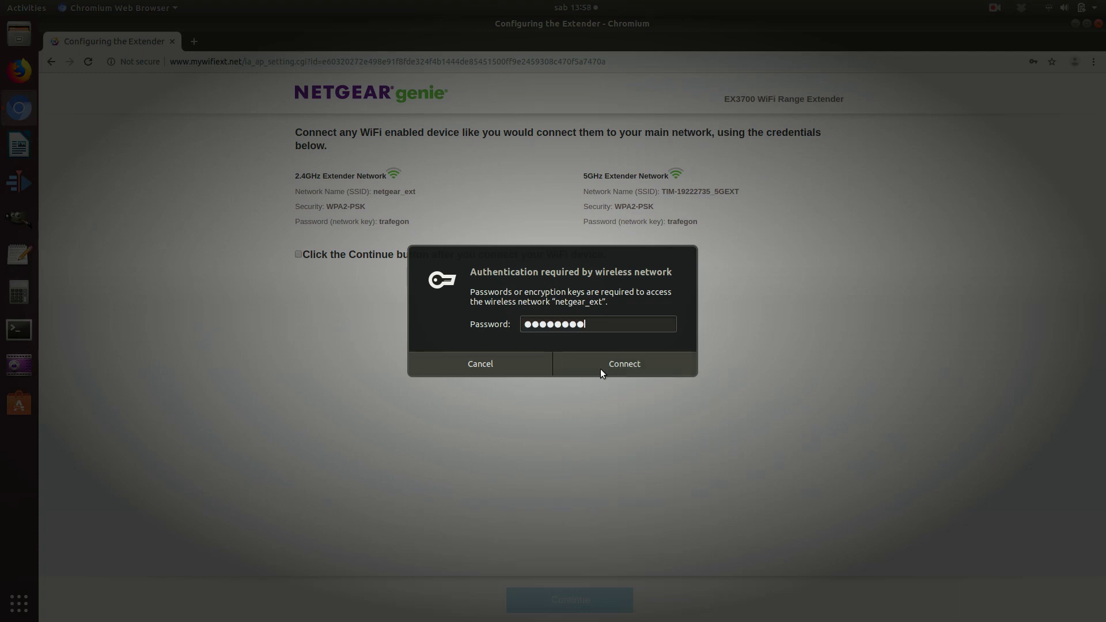
left_click(600, 369)
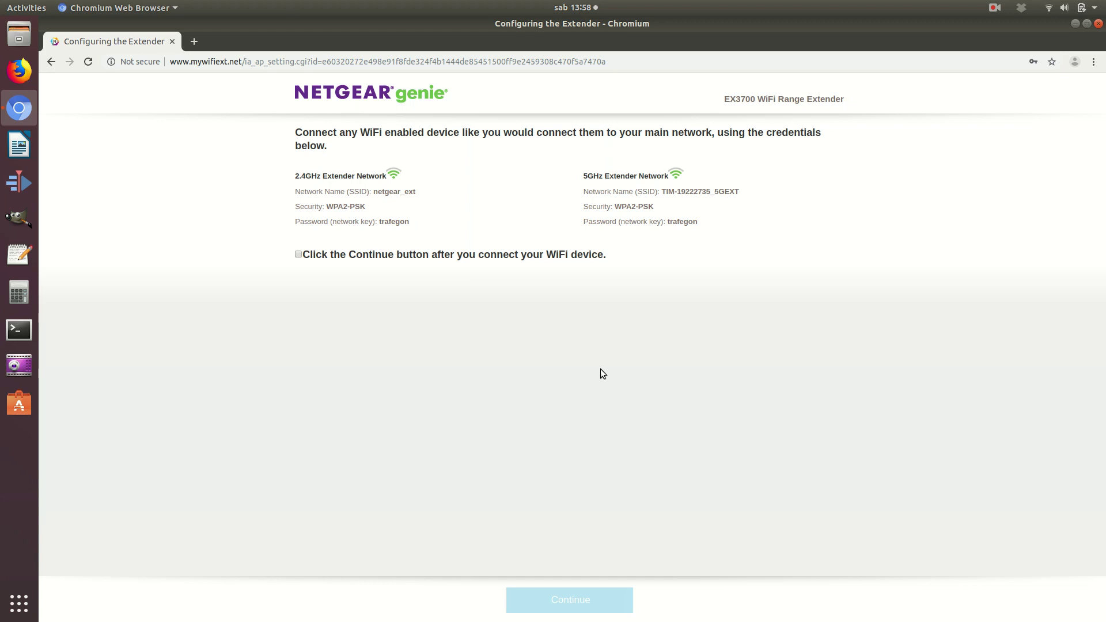
Step: Verify netgear_ext is connected, tick the device-connected checkbox, and continue to Success
left_click(1049, 8)
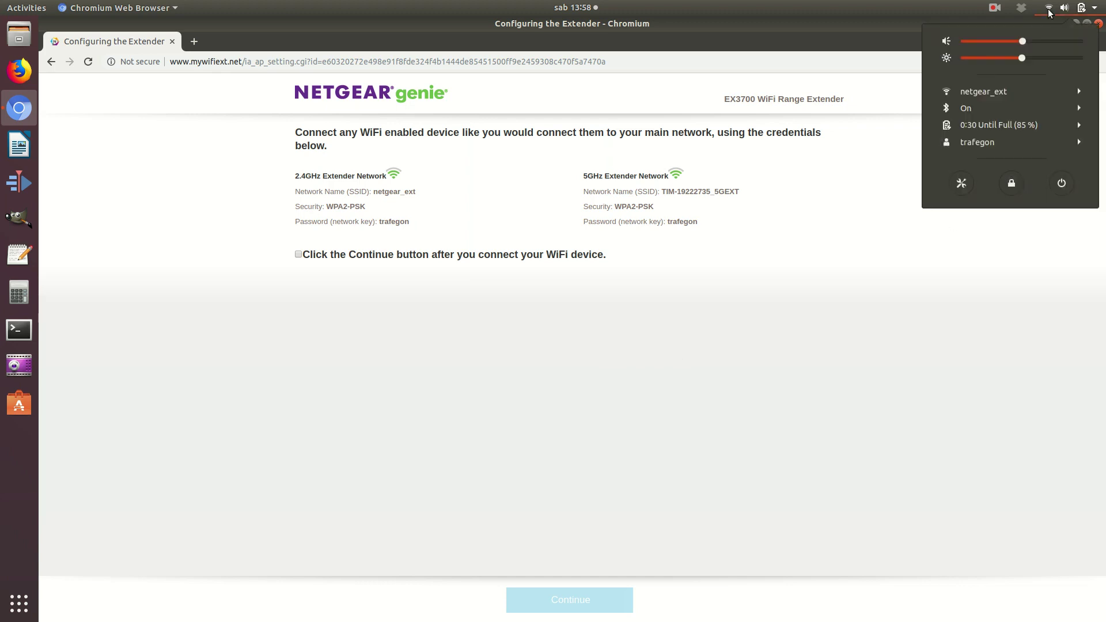
left_click(1048, 93)
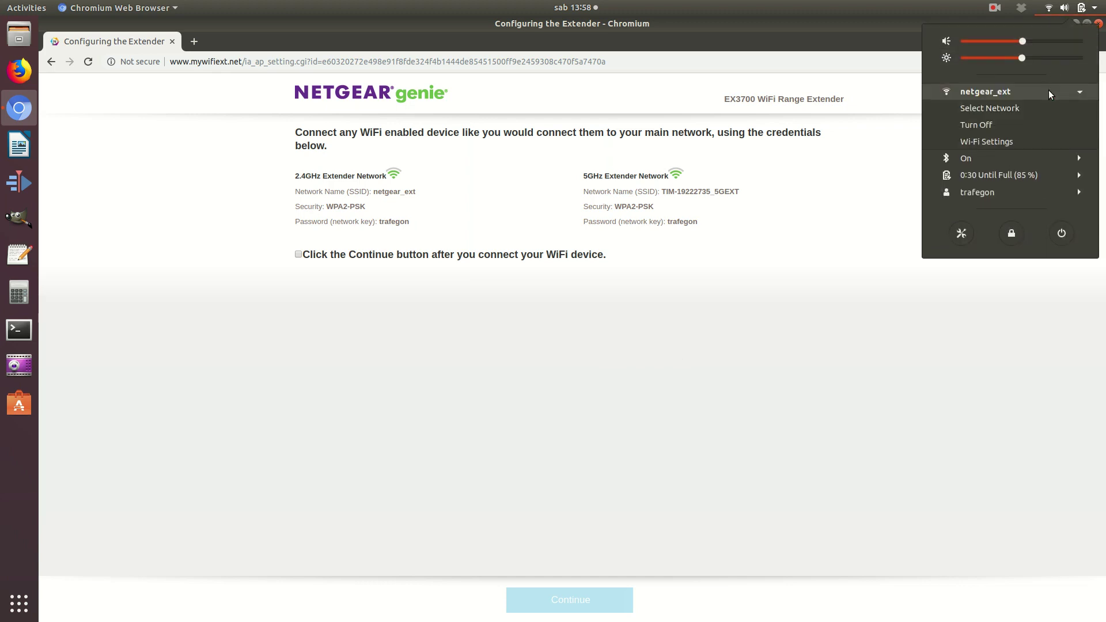
left_click(905, 95)
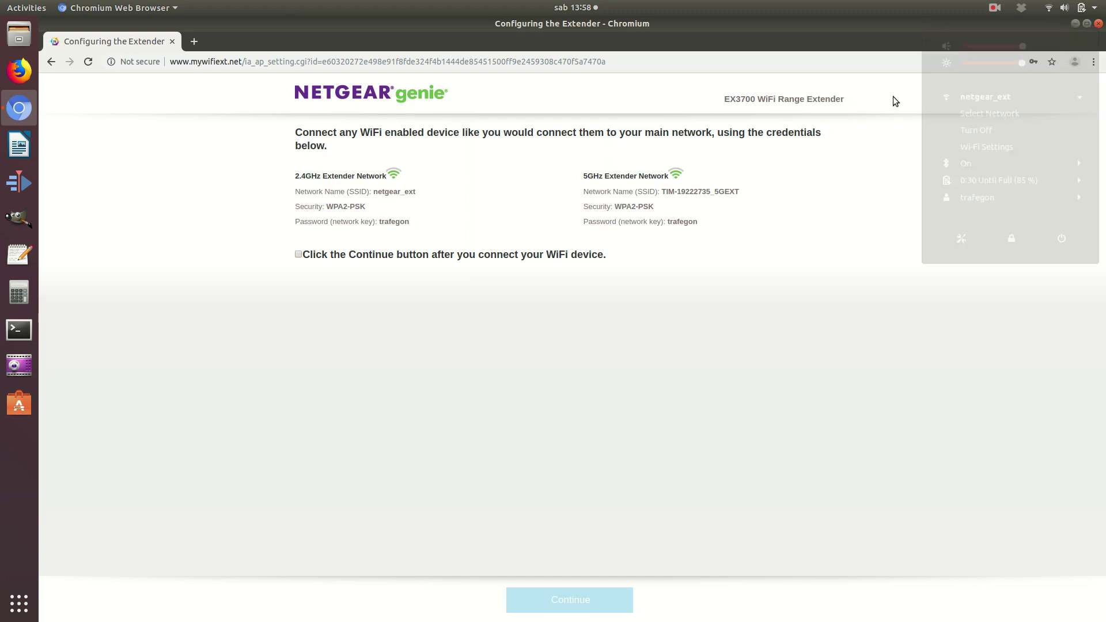
left_click(298, 255)
left_click(552, 590)
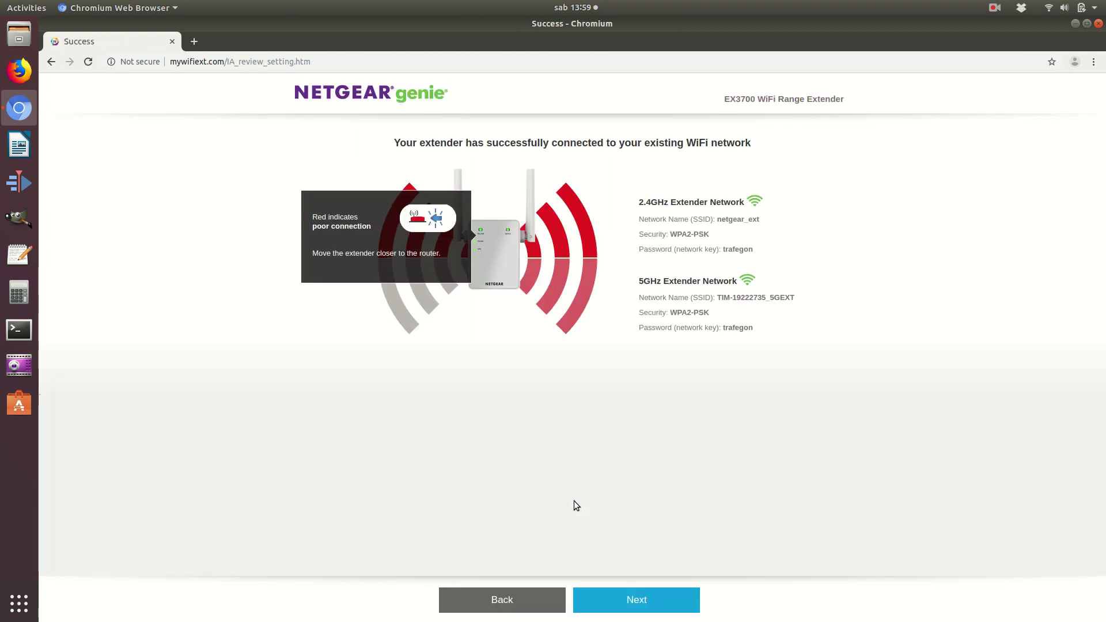
Step: Go past the Success page, close the firmware update popup, and quit Chromium
left_click(630, 598)
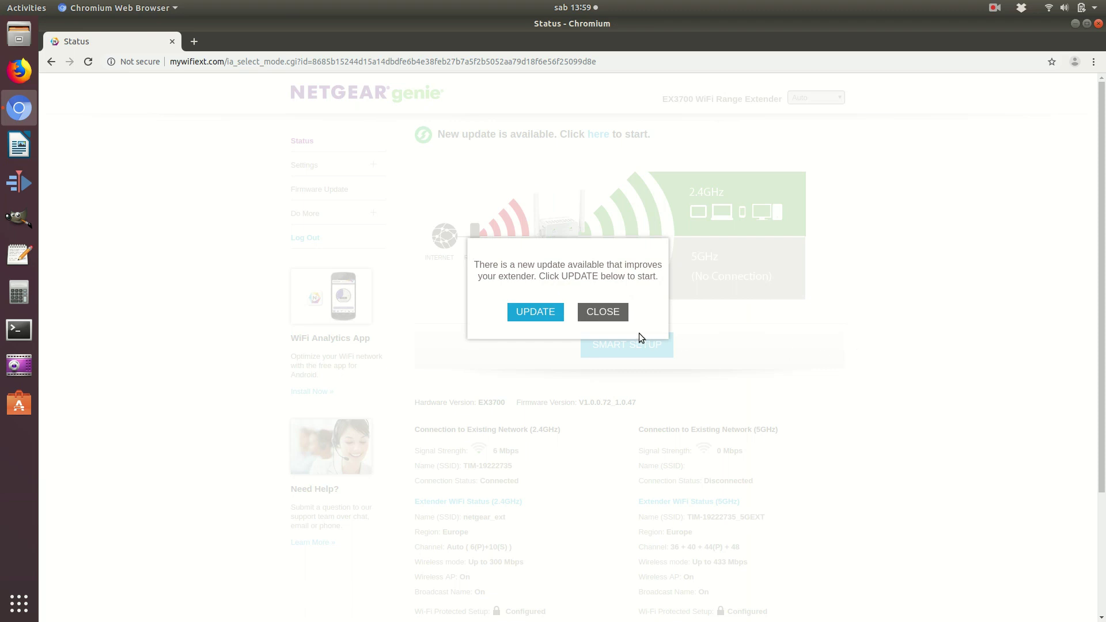
left_click(617, 316)
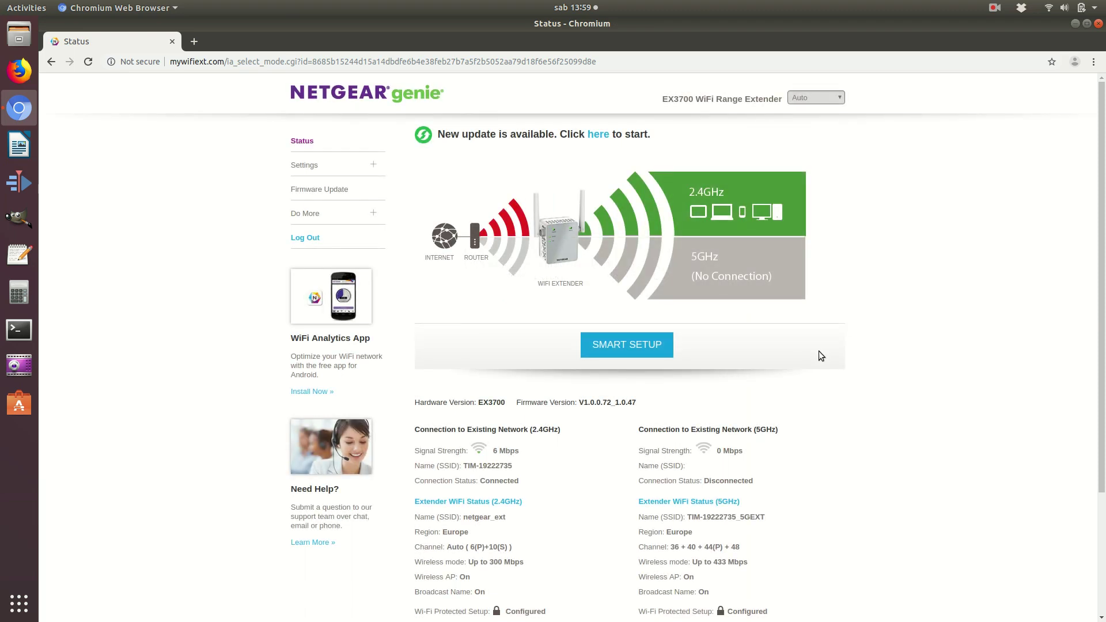
left_click(1099, 23)
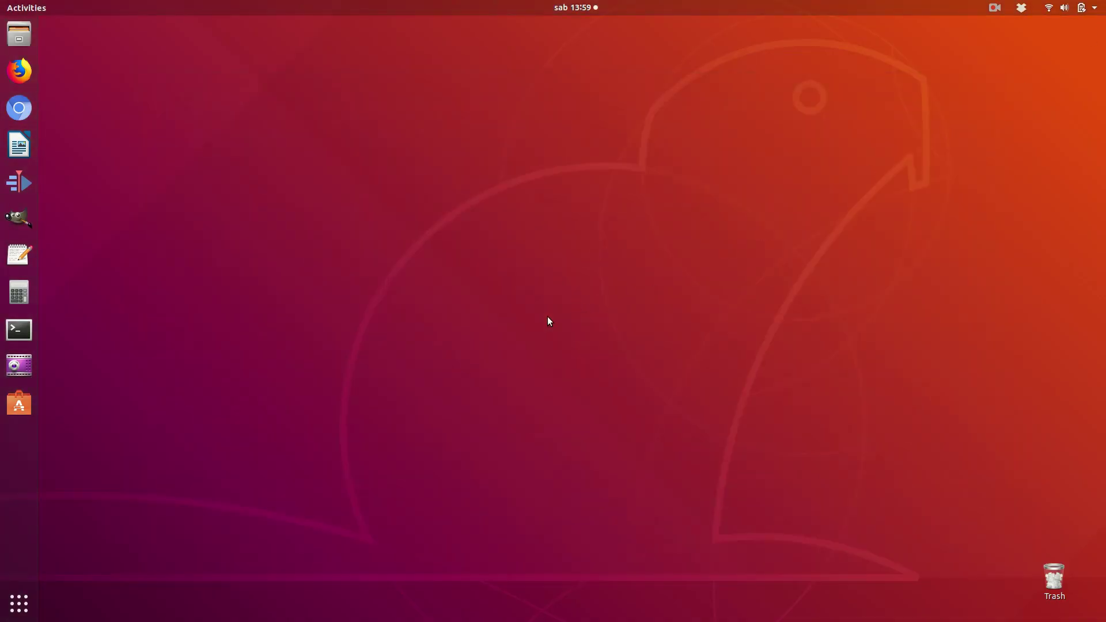
Step: Search 'trafegon speed test' in Chromium, run it (20.19/3.06 Mbps, 34.0 ms ping), then close the browser
left_click(19, 108)
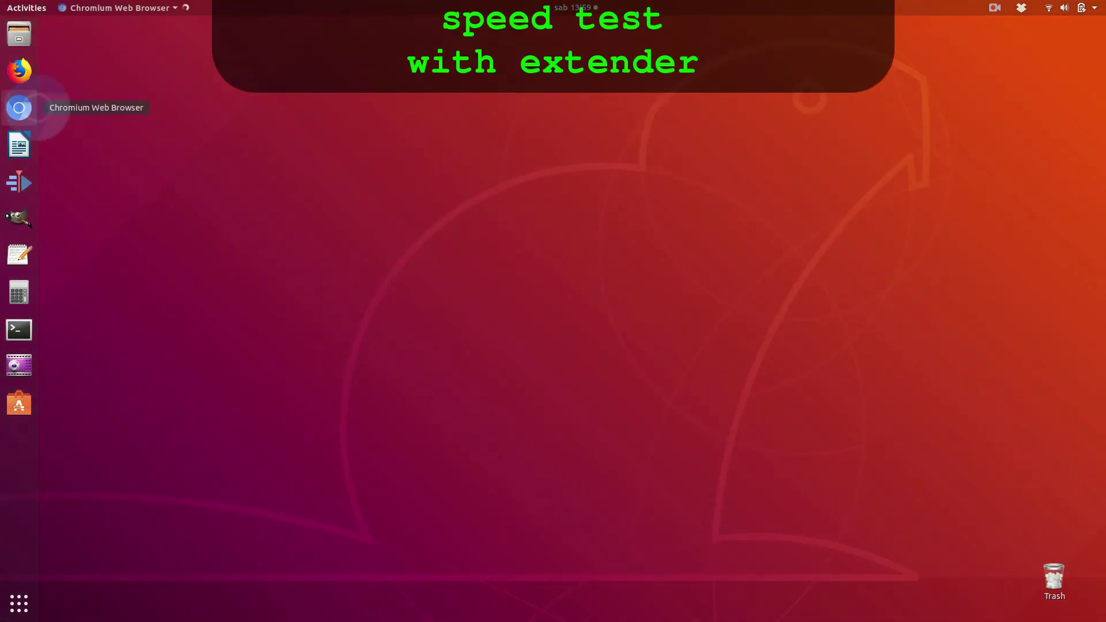
left_click(466, 250)
type("trafegon speed tes")
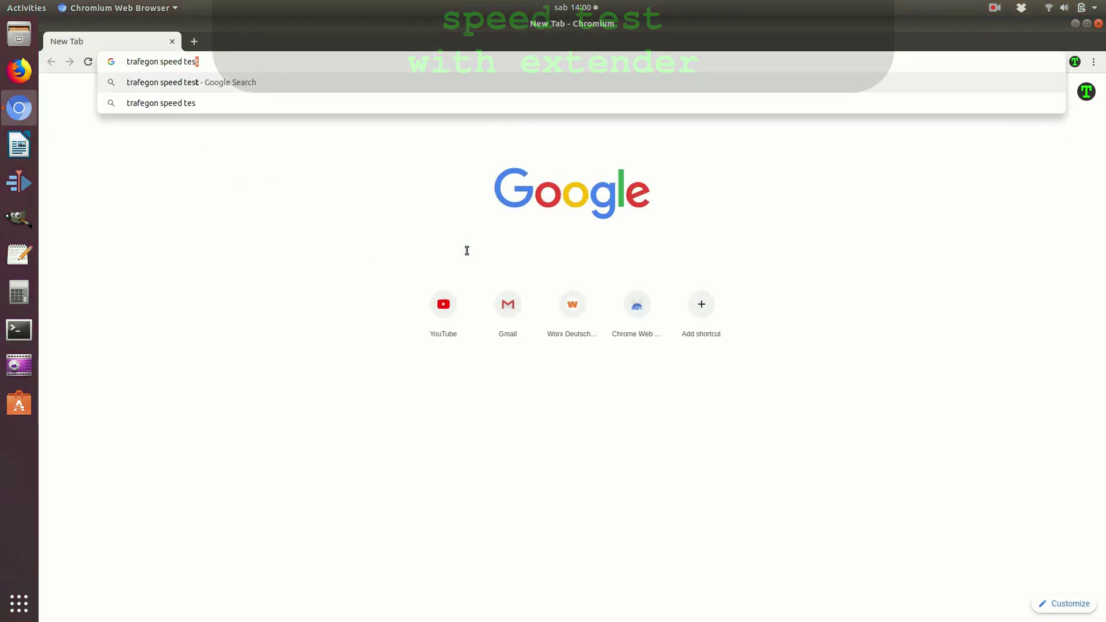
key("Return")
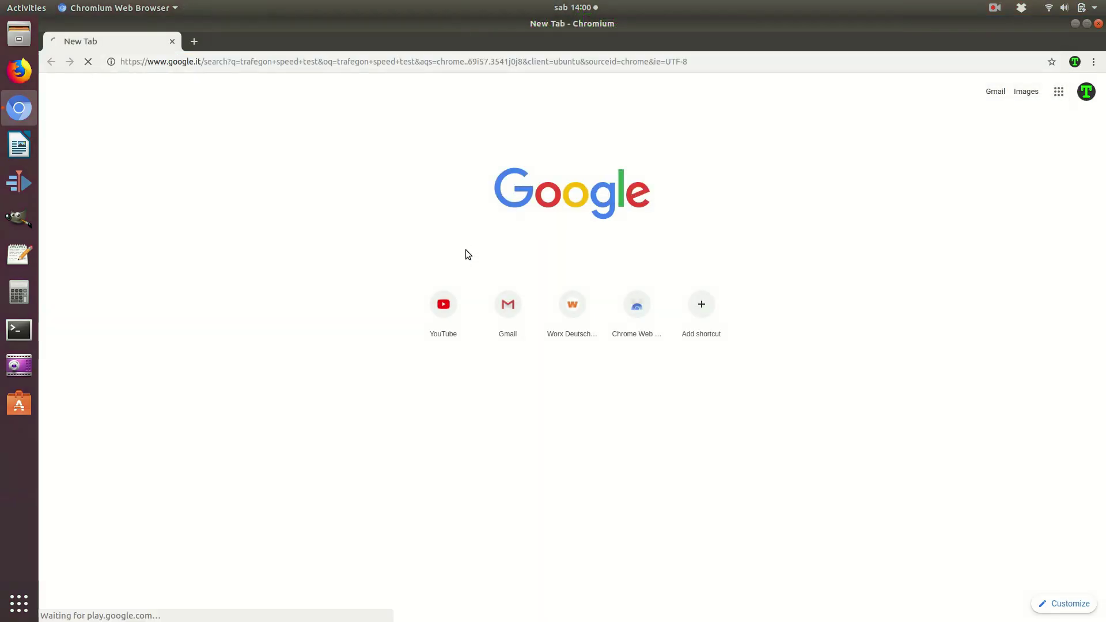
left_click(225, 183)
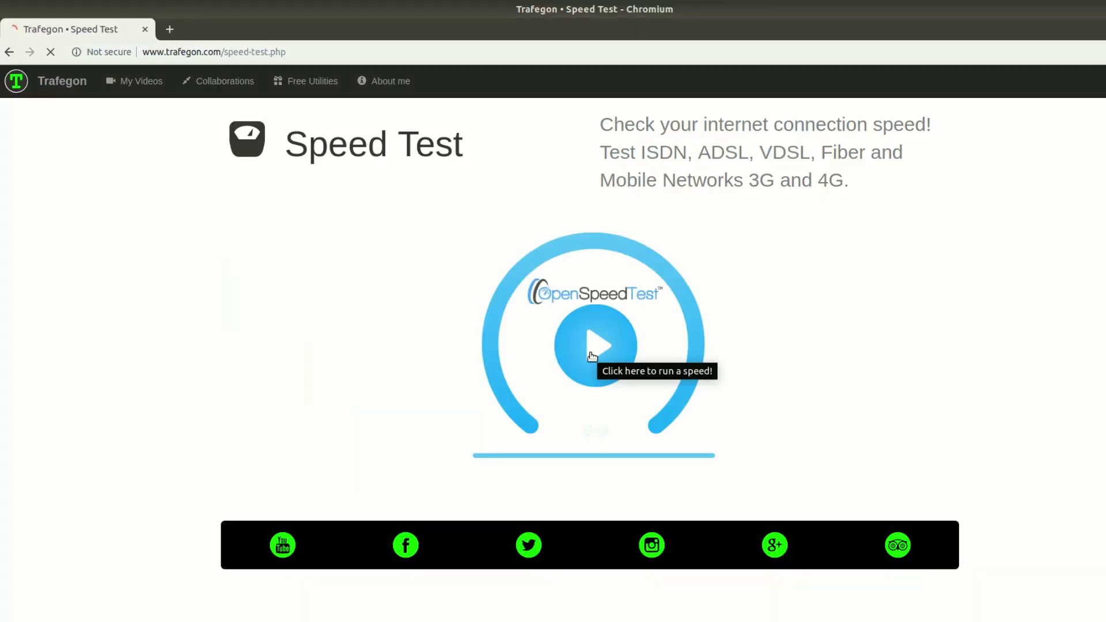
left_click(594, 346)
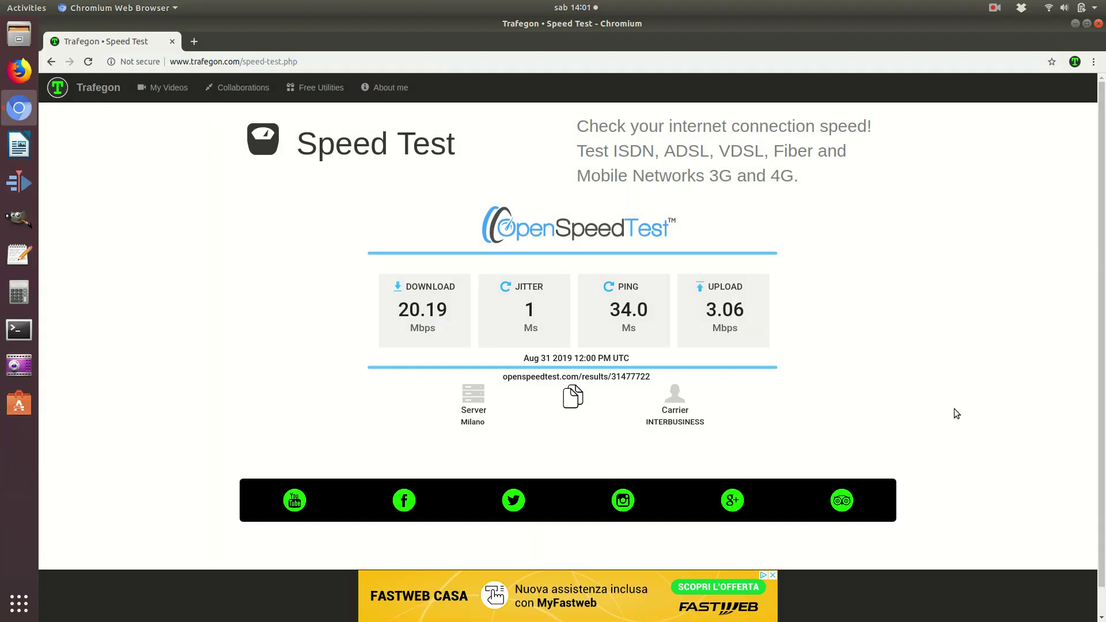
left_click(1099, 24)
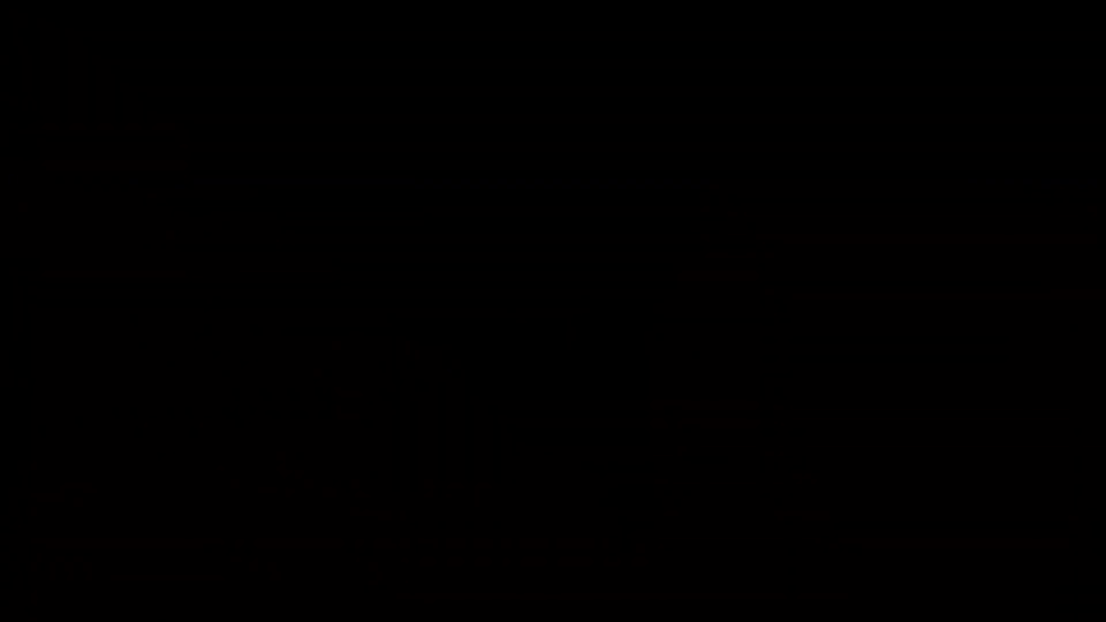